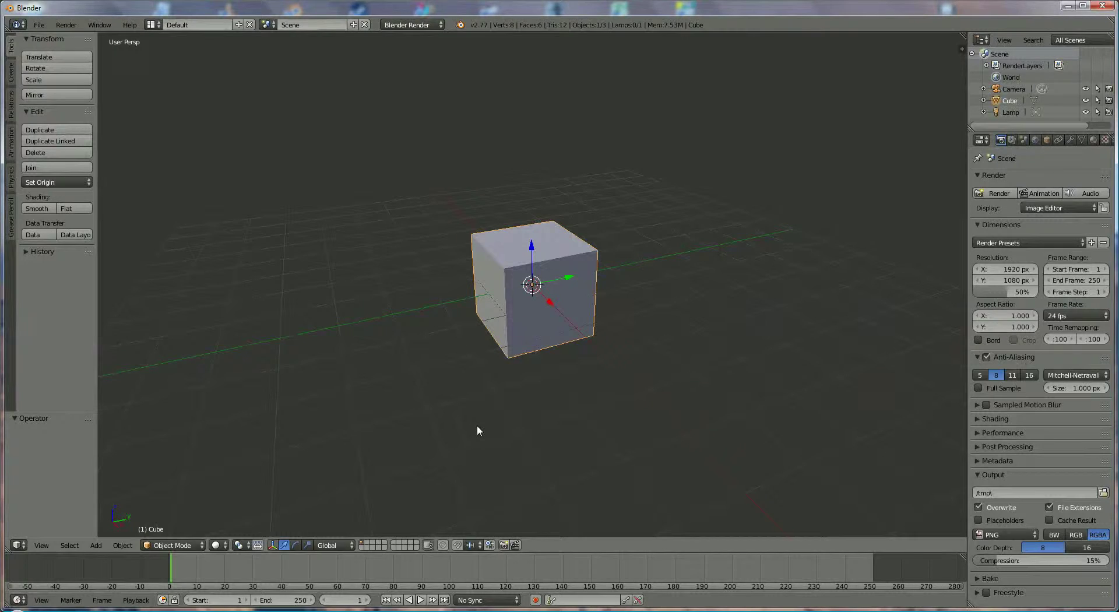
# Scale the cube into an upright slab by about 0.297 along X, 1.645 along Z and 1.285 along Y.
pyautogui.press('s')
pyautogui.press('x')
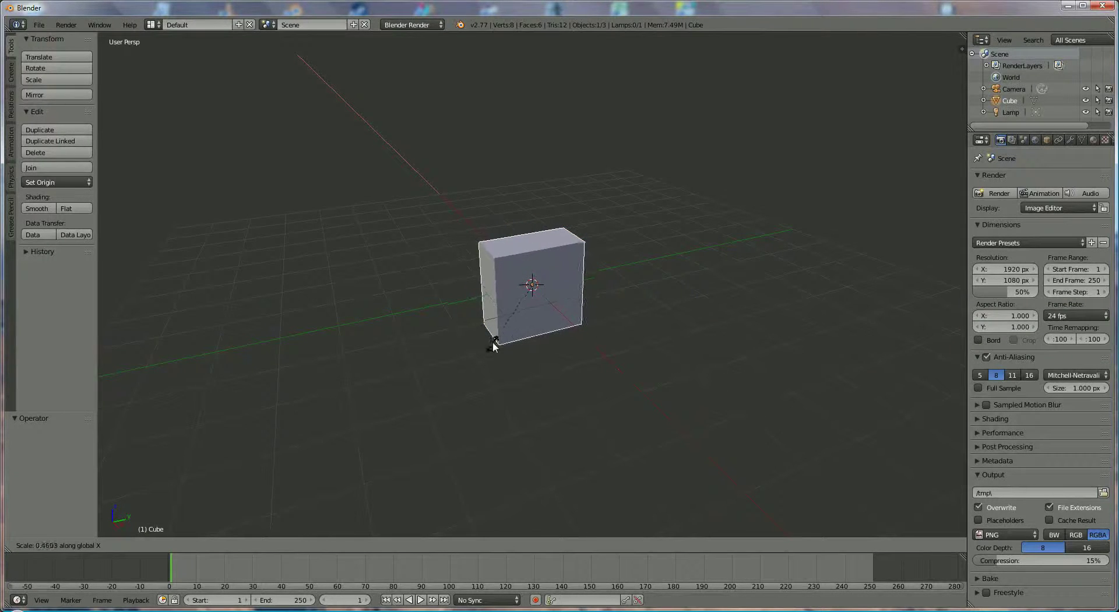
pyautogui.click(497, 341)
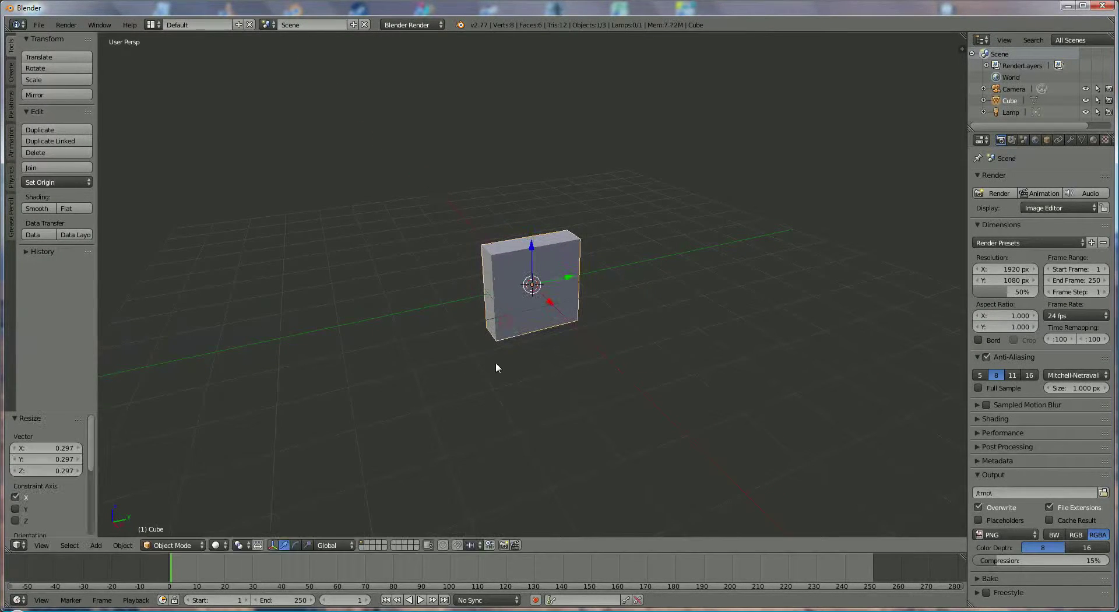
pyautogui.press('s')
pyautogui.press('z')
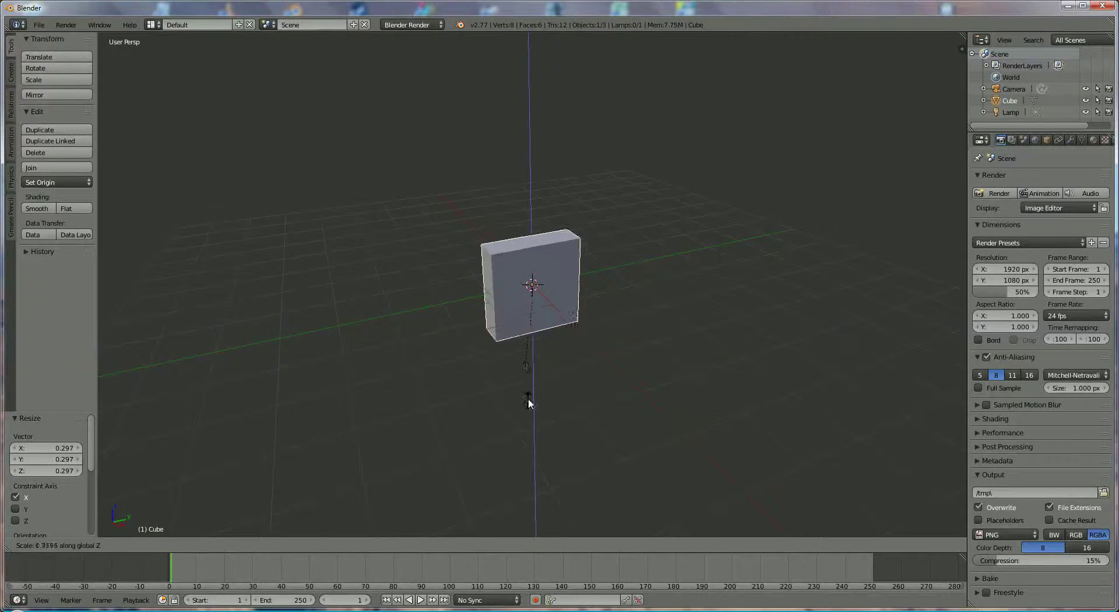
pyautogui.click(535, 466)
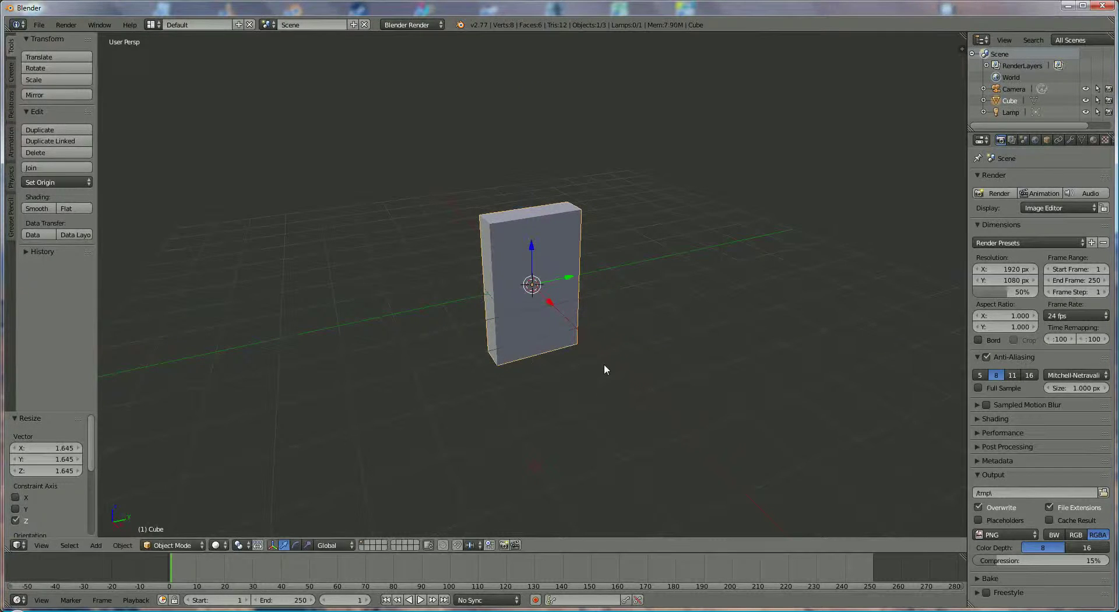
pyautogui.press('s')
pyautogui.press('y')
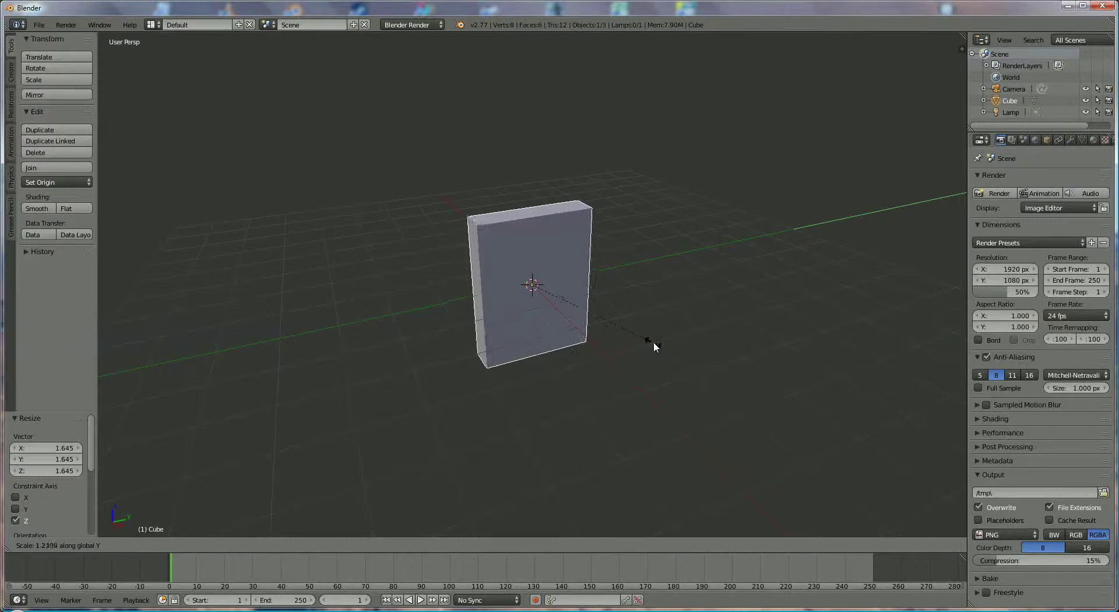
pyautogui.click(657, 341)
pyautogui.scroll(-2, 460, 401)
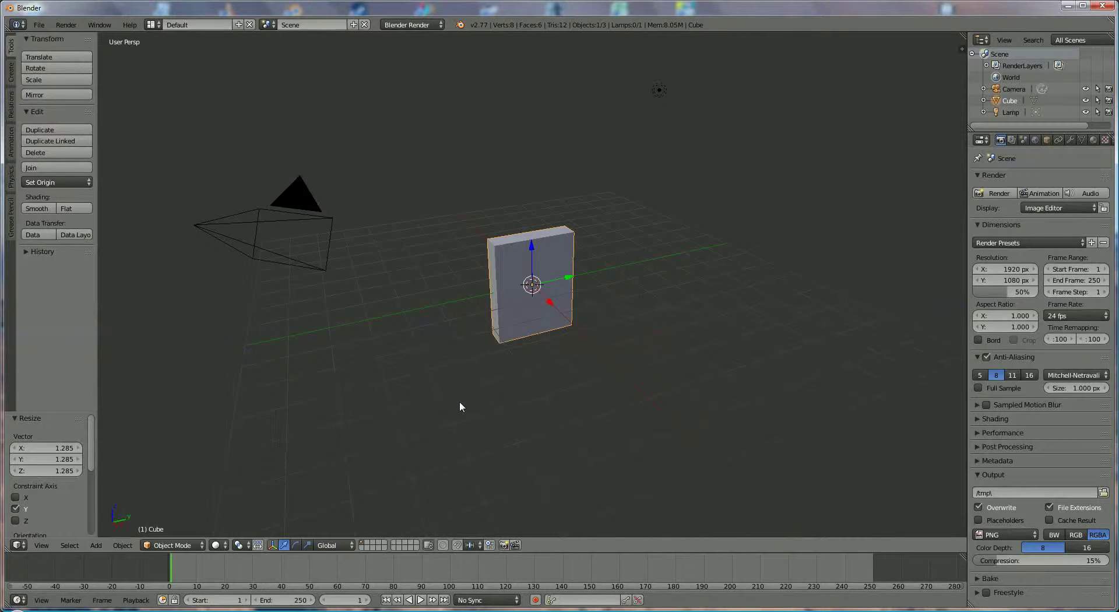
# Rename the slab's material to white and set its diffuse intensity to 1.
pyautogui.click(1094, 140)
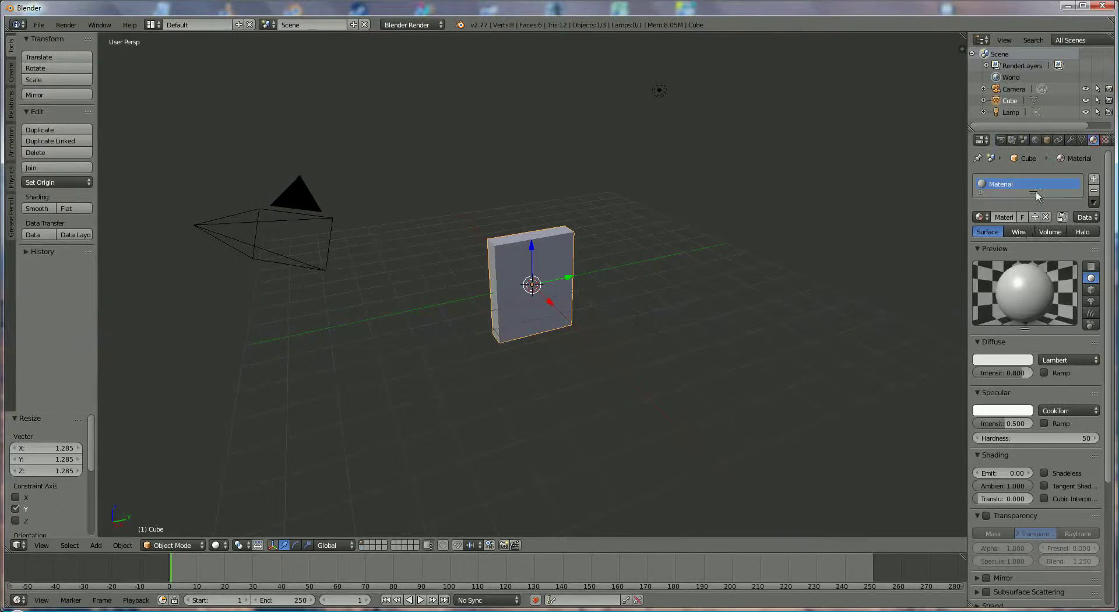
pyautogui.click(1008, 218)
pyautogui.write('White')
pyautogui.press('Return')
pyautogui.click(1004, 373)
pyautogui.write('1')
pyautogui.press('Return')
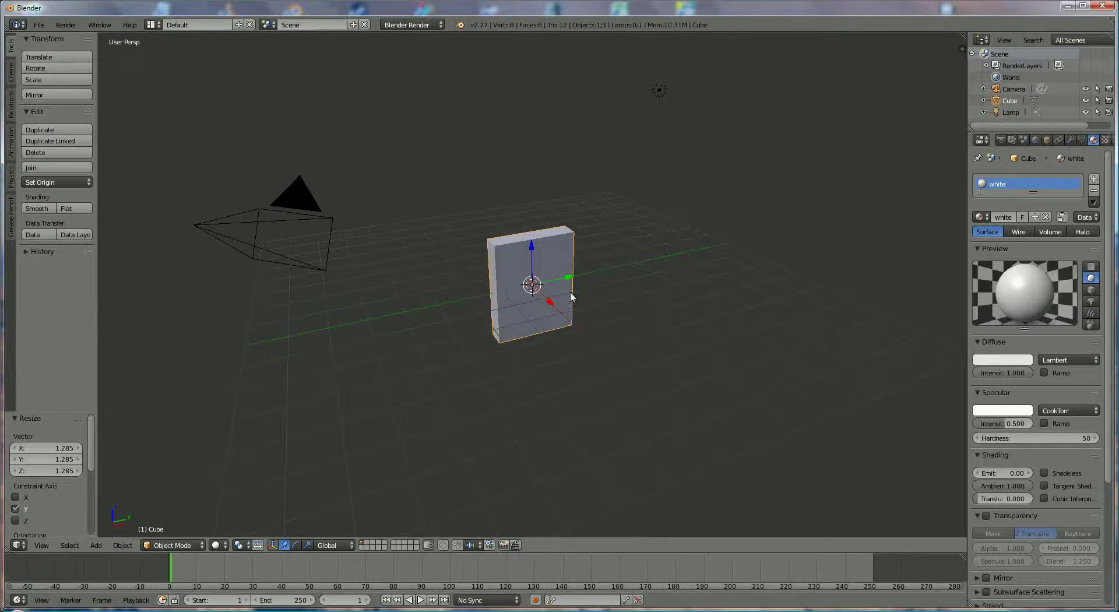
# Lock the camera to the view, frame the slab larger in the camera view, and unlock it again.
pyautogui.press('n')
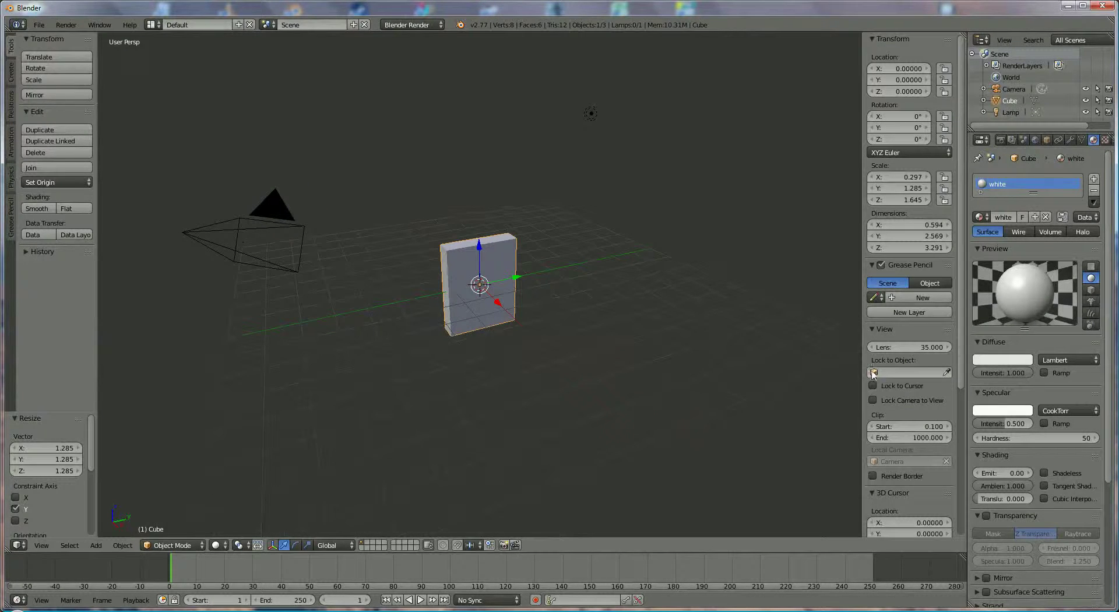
pyautogui.click(873, 400)
pyautogui.press('KP_0')
pyautogui.moveTo(501, 326); pyautogui.dragTo(530, 303, button='middle')
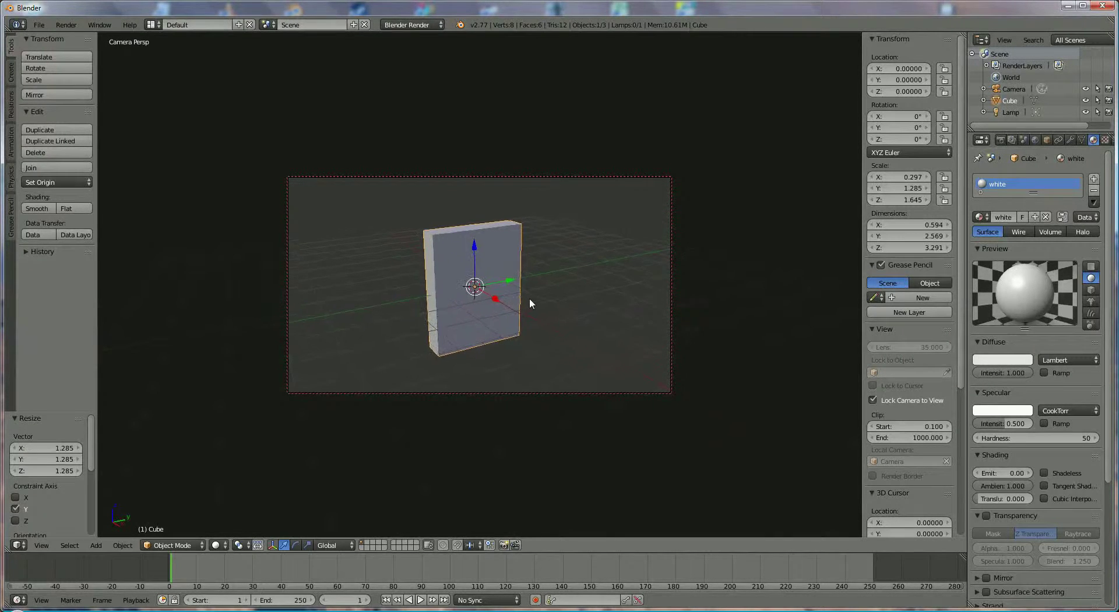
pyautogui.scroll(2, 529, 298)
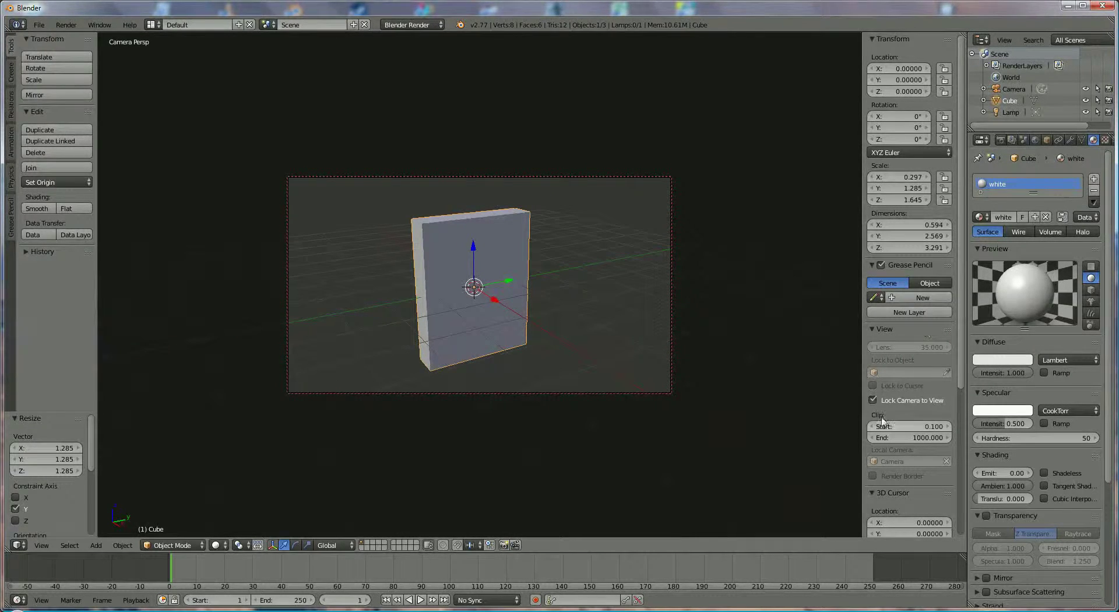
pyautogui.click(873, 400)
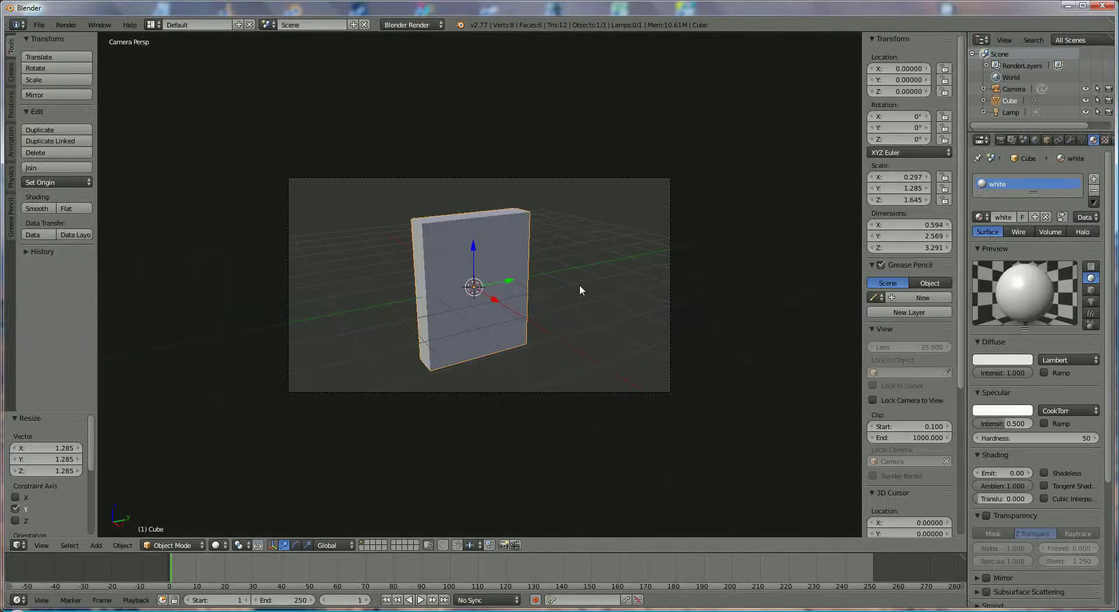
pyautogui.press('KP_0')
pyautogui.press('KP_4')
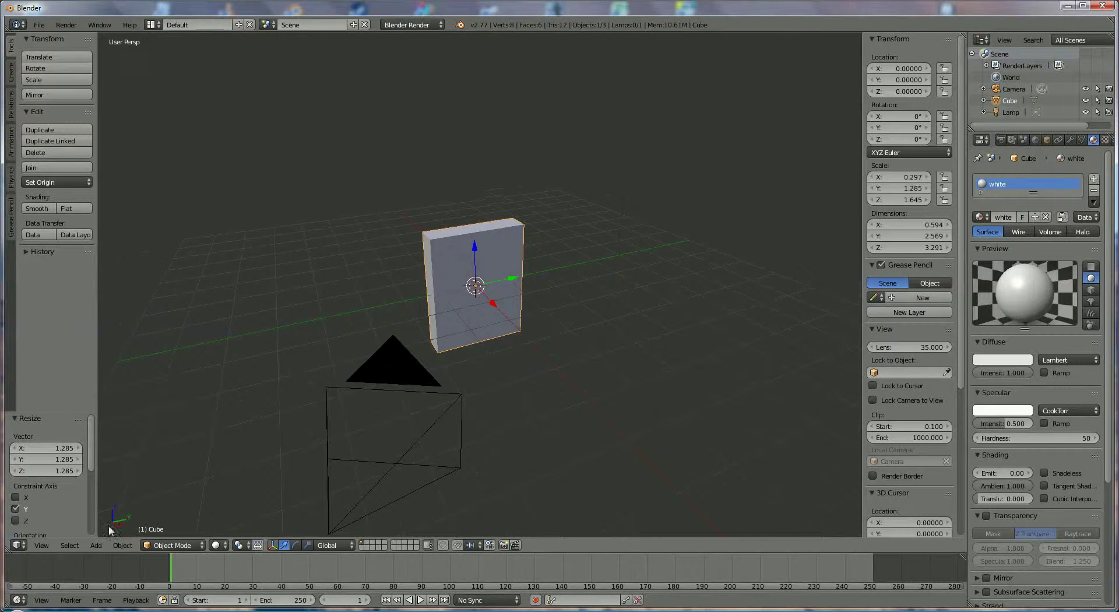
# Add a plane and lower it along Z to about -1.69, just beneath the slab.
pyautogui.click(96, 545)
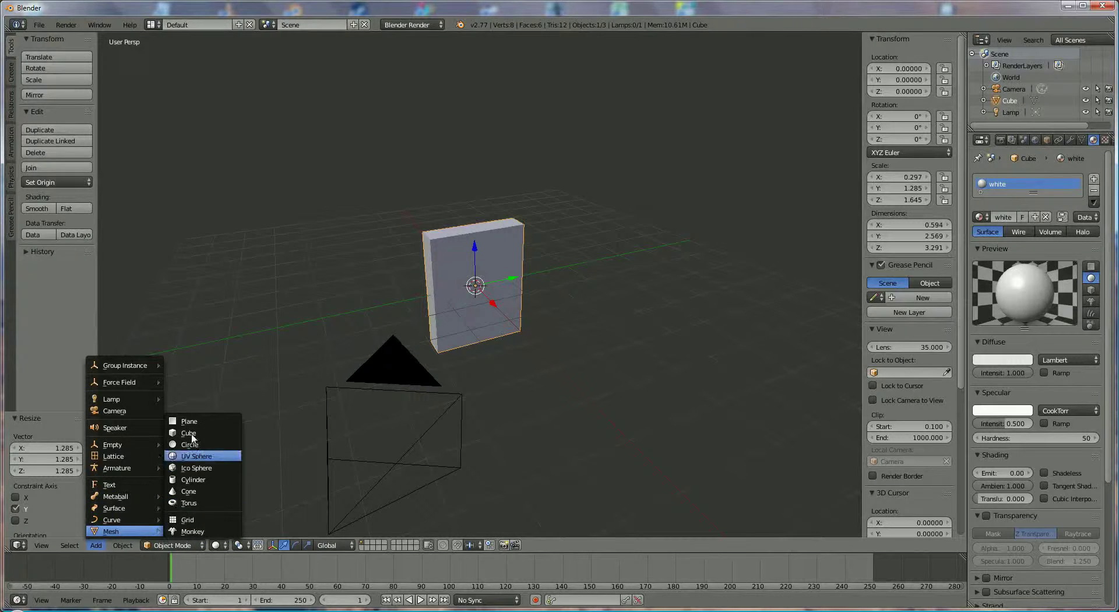
pyautogui.click(189, 421)
pyautogui.moveTo(475, 255); pyautogui.dragTo(470, 303)
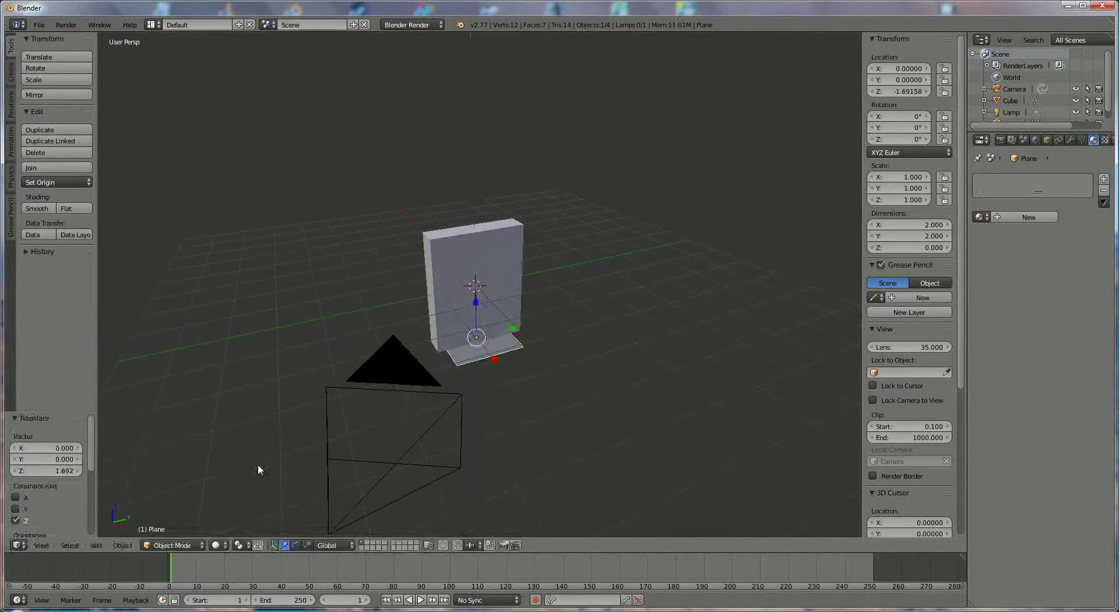
# Scale the plane up to about 19.87 so it forms a large floor around the slab.
pyautogui.press('s')
pyautogui.click(198, 478)
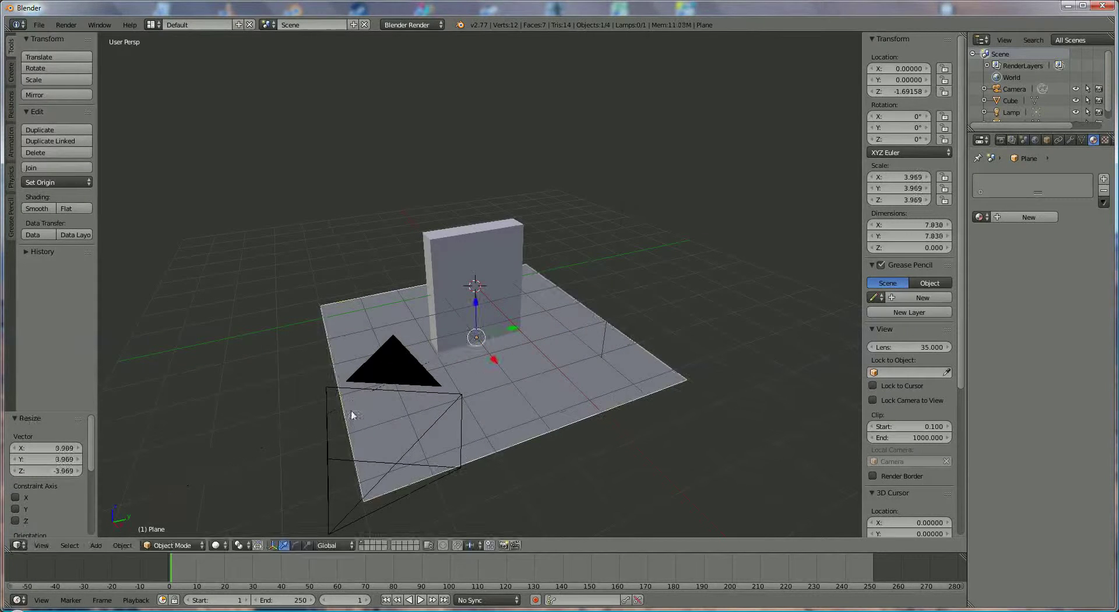
pyautogui.press('s')
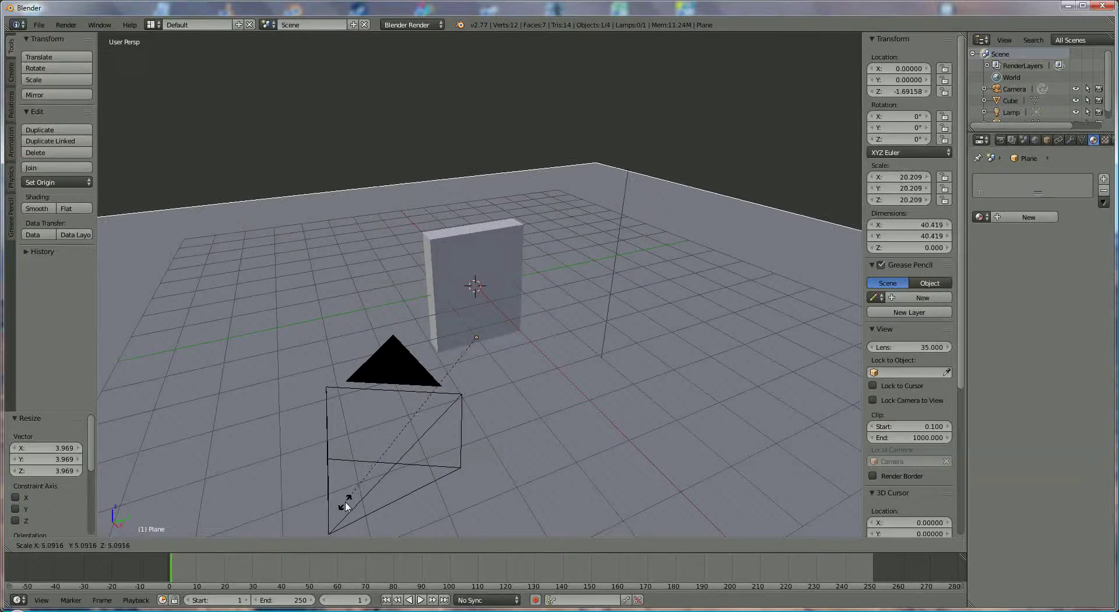
pyautogui.click(346, 506)
pyautogui.click(543, 406)
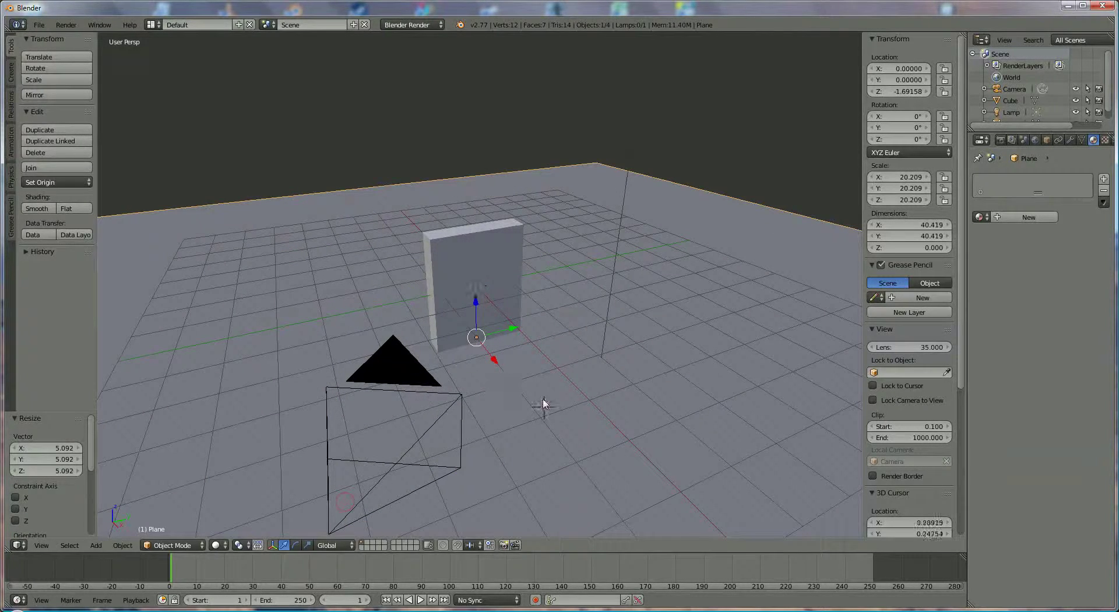
pyautogui.press('s')
pyautogui.click(557, 451)
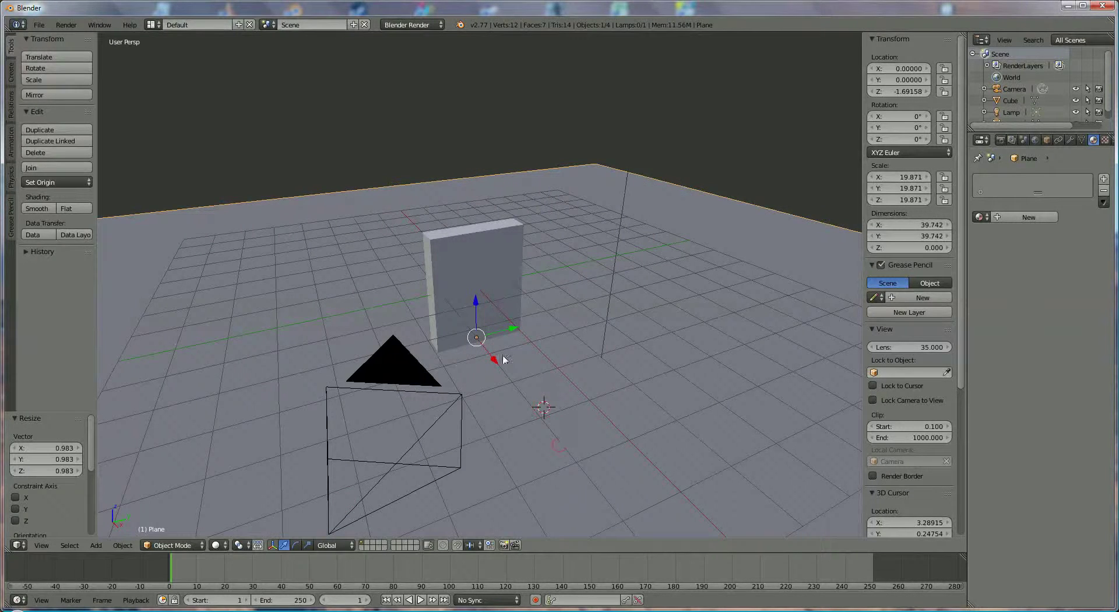
# Move the floor plane along X to about -5.4 and along Y to about 8.14.
pyautogui.press('g')
pyautogui.press('x')
pyautogui.click(474, 288)
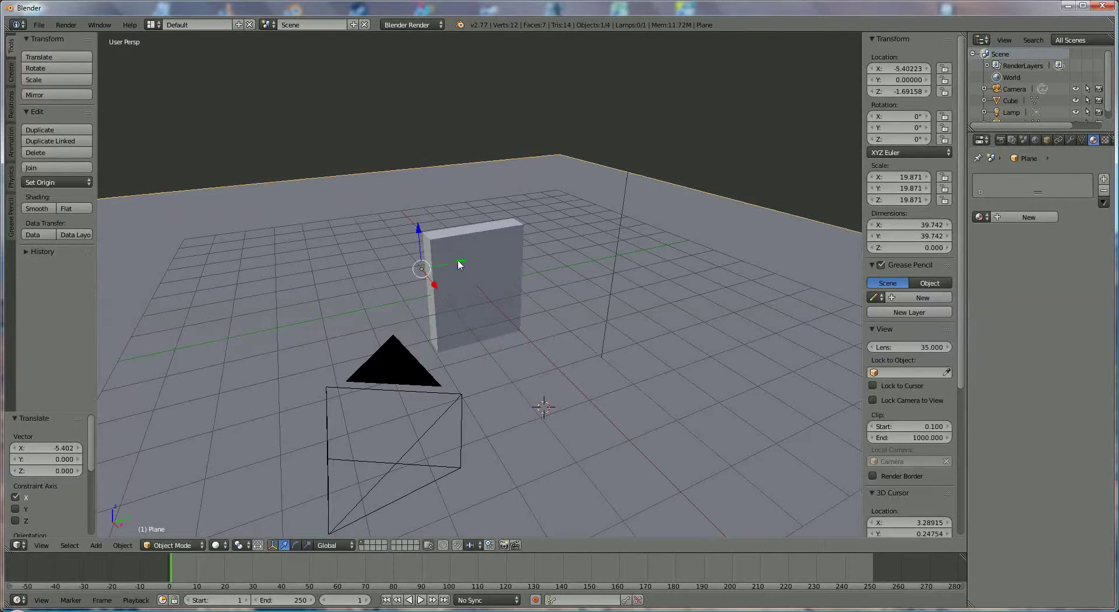
pyautogui.press('g')
pyautogui.press('y')
pyautogui.click(620, 206)
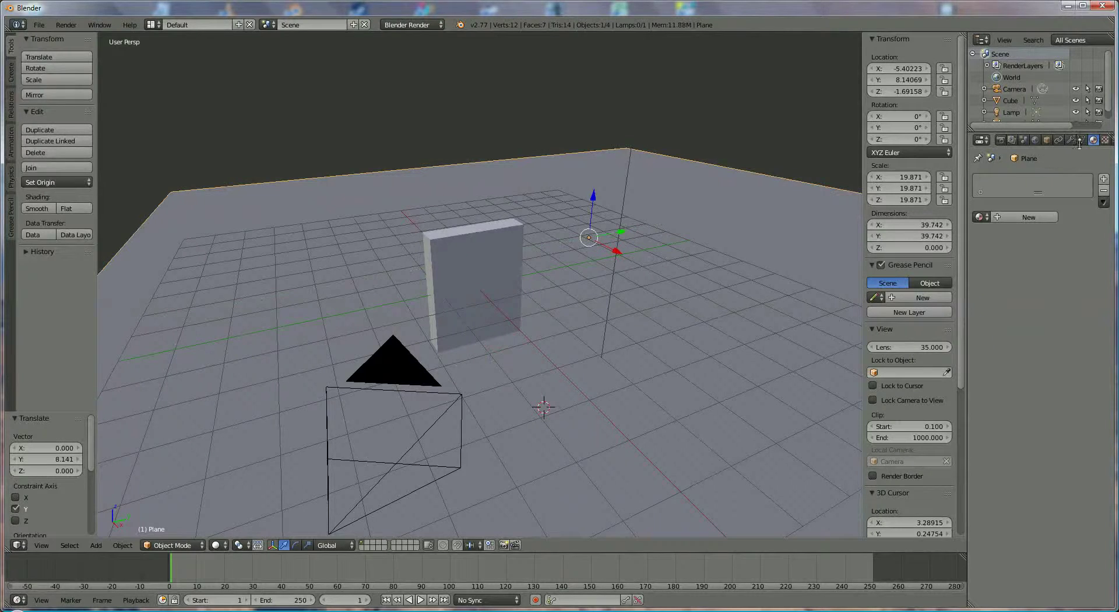
# Create a new material named braun for the floor plane.
pyautogui.click(1029, 216)
pyautogui.click(1008, 218)
pyautogui.write('braun')
pyautogui.press('Return')
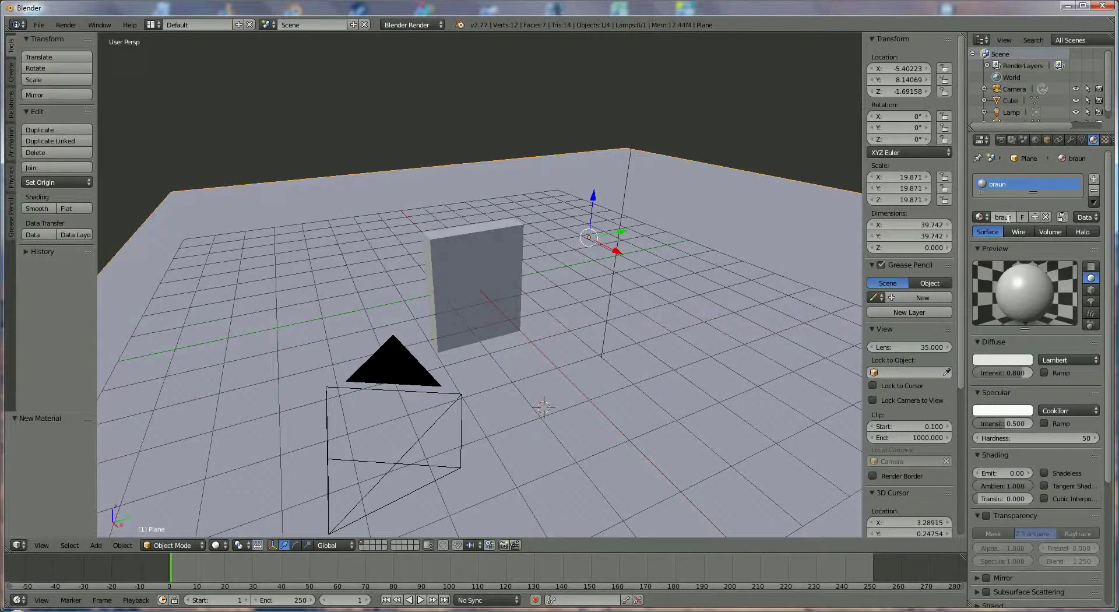
# Give the braun material a pale yellow-brown diffuse colour and set its diffuse intensity to 1.
pyautogui.click(1002, 359)
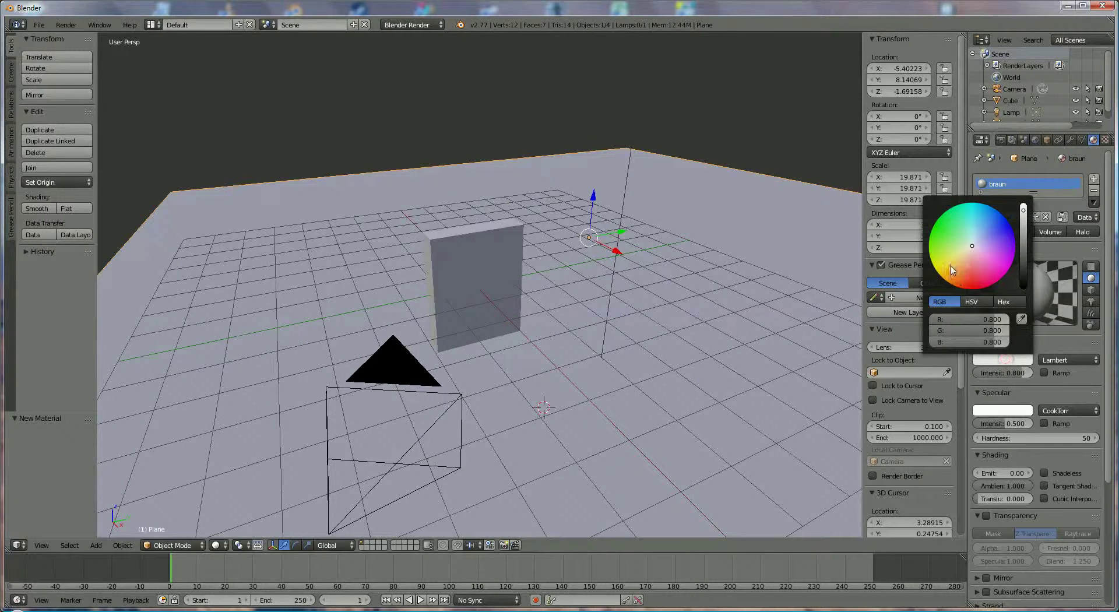
pyautogui.click(956, 260)
pyautogui.moveTo(957, 262); pyautogui.dragTo(964, 259)
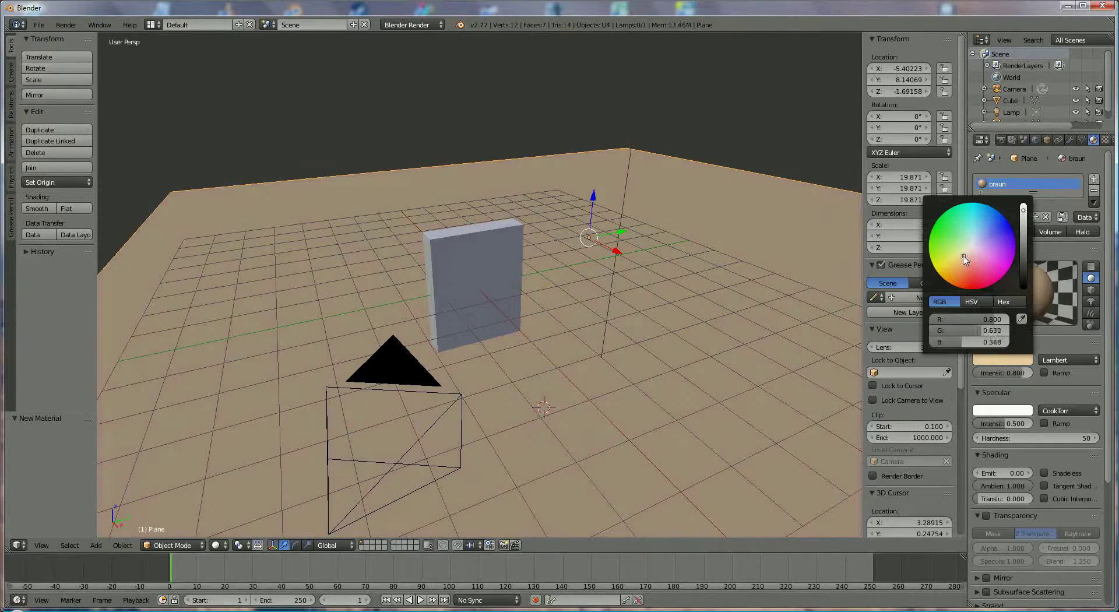
pyautogui.moveTo(1019, 373); pyautogui.dragTo(1030, 373)
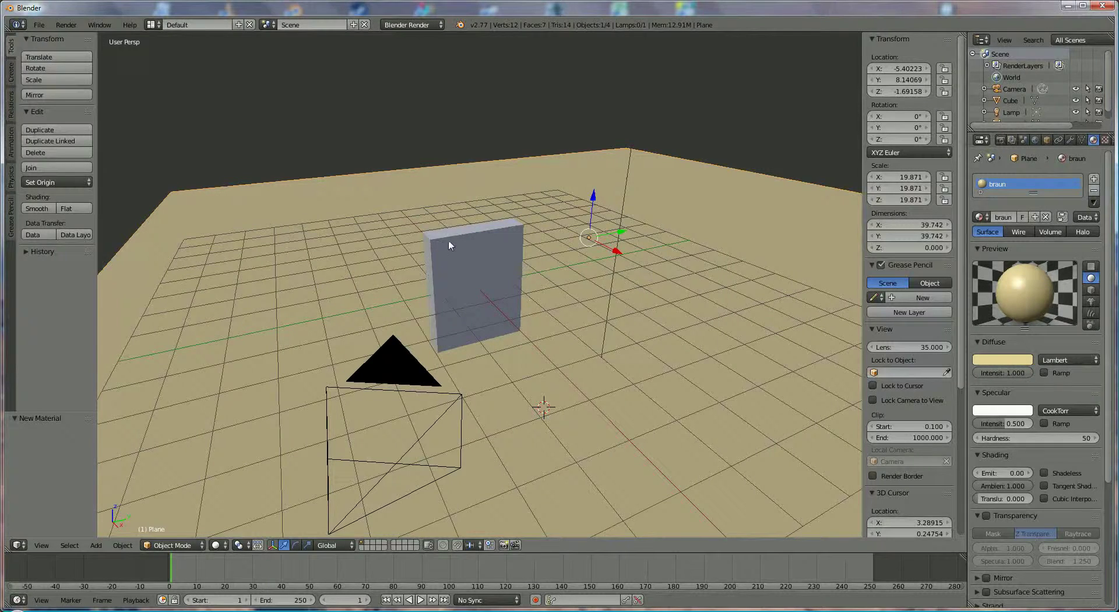
# Move the lamp down to a Z of about 5.3 and along Y to about -0.2.
pyautogui.rightClick(635, 140)
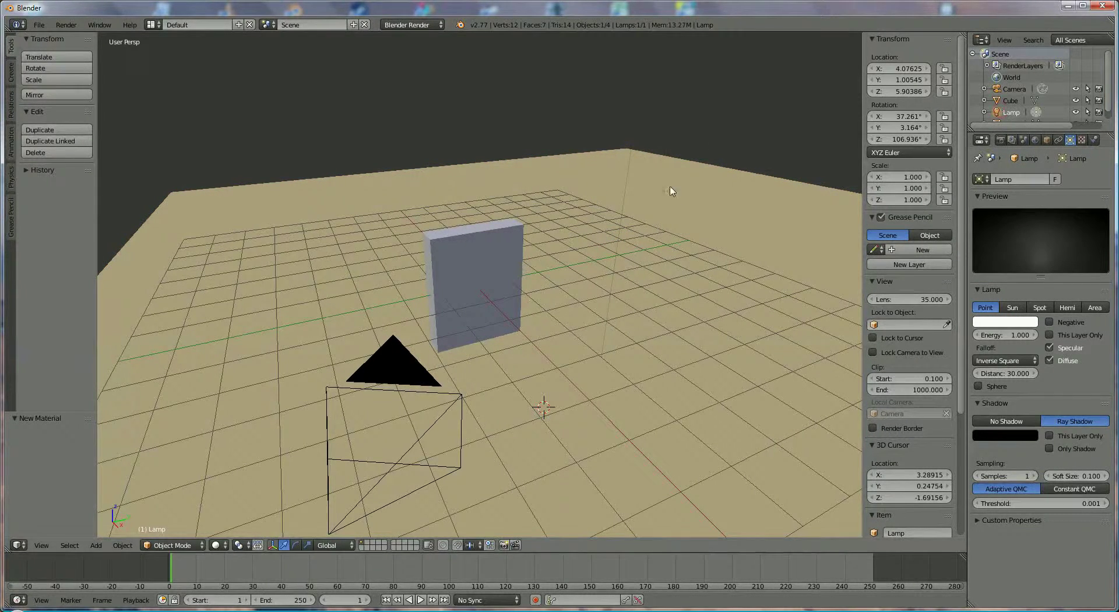
pyautogui.scroll(-3, 681, 209)
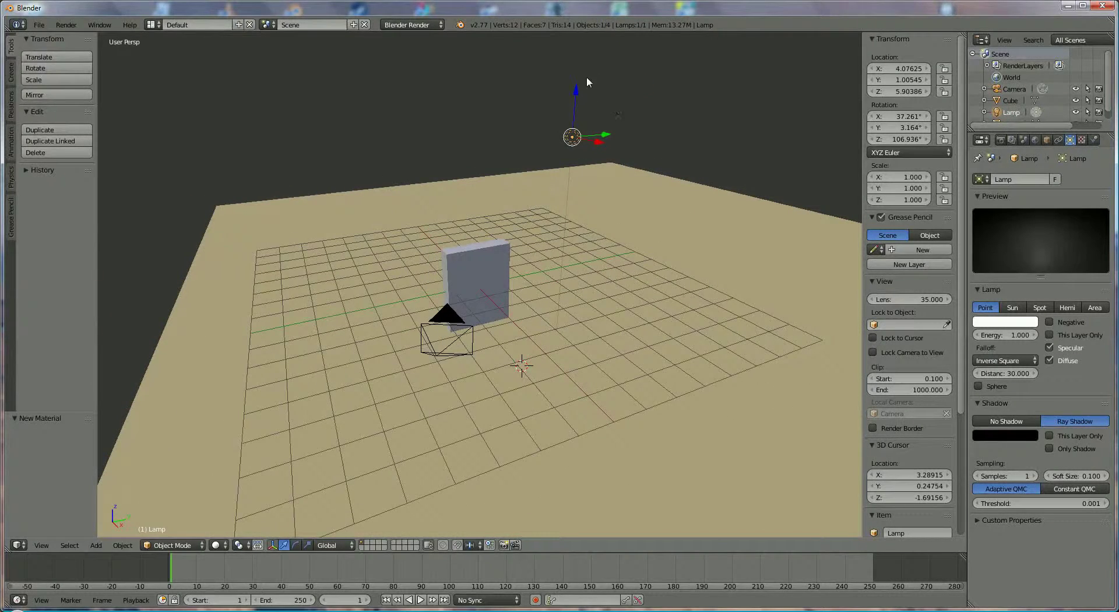
pyautogui.moveTo(575, 90); pyautogui.dragTo(576, 116)
pyautogui.moveTo(540, 285); pyautogui.dragTo(593, 168, button='middle')
pyautogui.moveTo(579, 165); pyautogui.dragTo(531, 168)
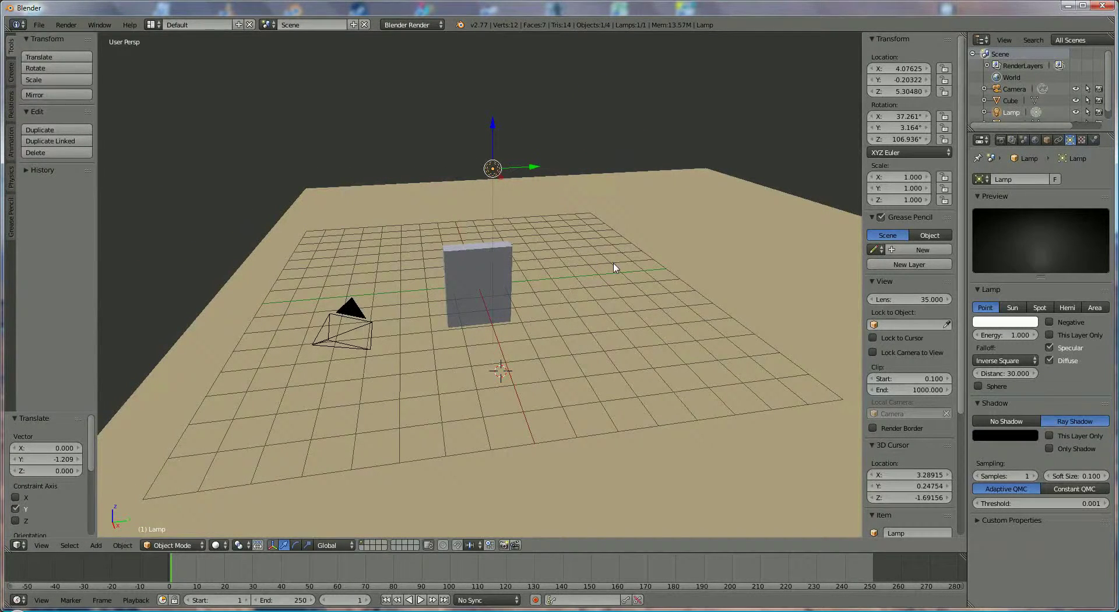
# Duplicate the lamp and place the copy behind the slab at about X -3.5, Y 0.13, Z 2.35.
pyautogui.hotkey('shift', 'd')
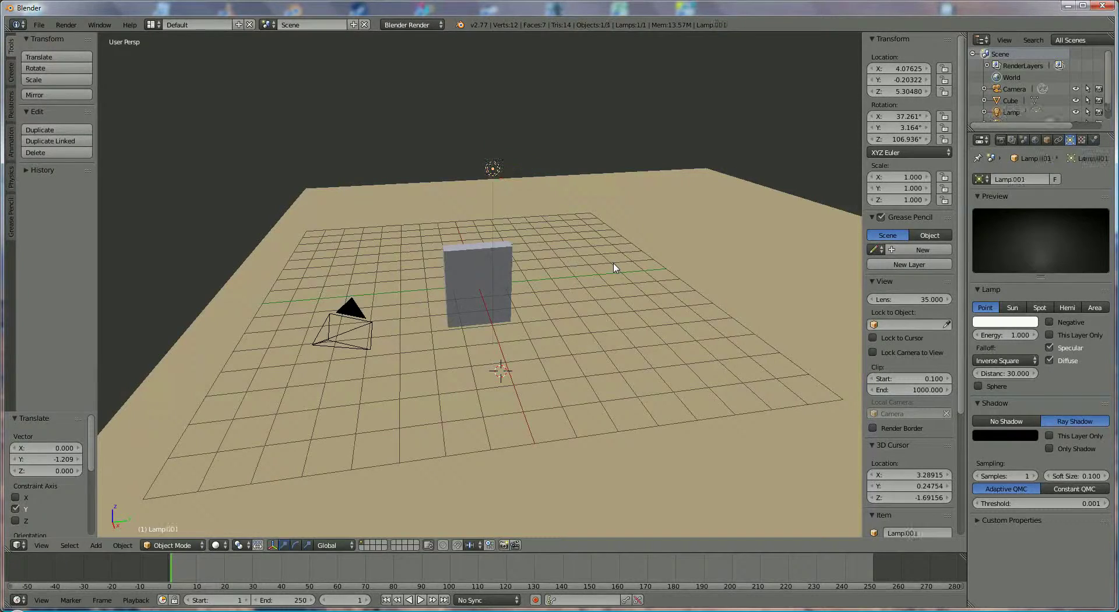
pyautogui.click(562, 195)
pyautogui.moveTo(472, 302); pyautogui.dragTo(578, 103, button='middle')
pyautogui.moveTo(610, 101); pyautogui.dragTo(456, 106)
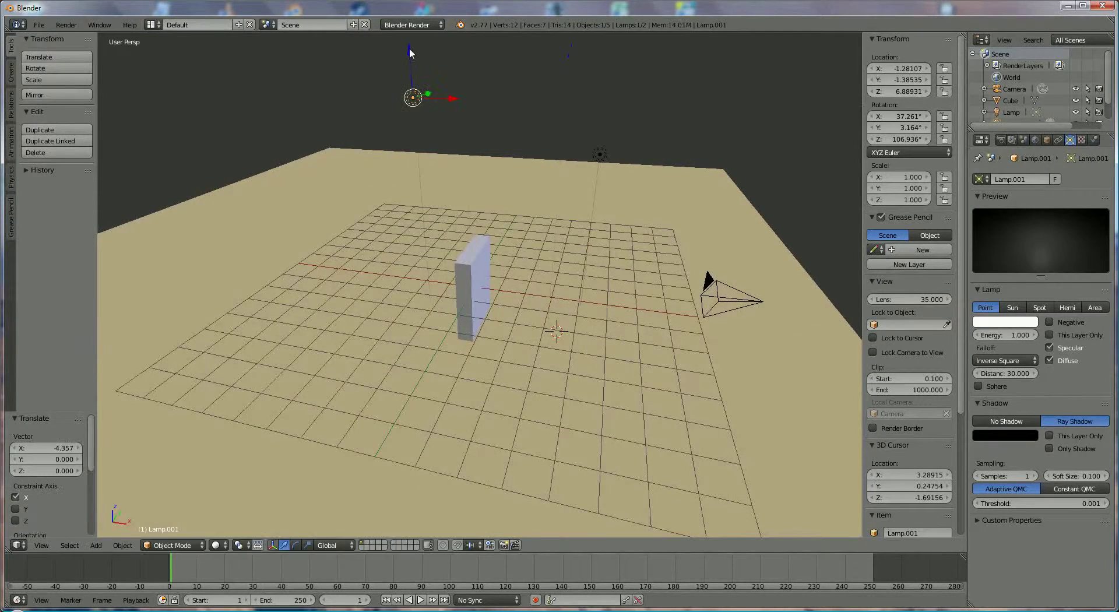
pyautogui.moveTo(414, 51); pyautogui.dragTo(406, 117)
pyautogui.moveTo(549, 250); pyautogui.dragTo(466, 134, button='middle')
pyautogui.moveTo(433, 176); pyautogui.dragTo(469, 235, button='middle')
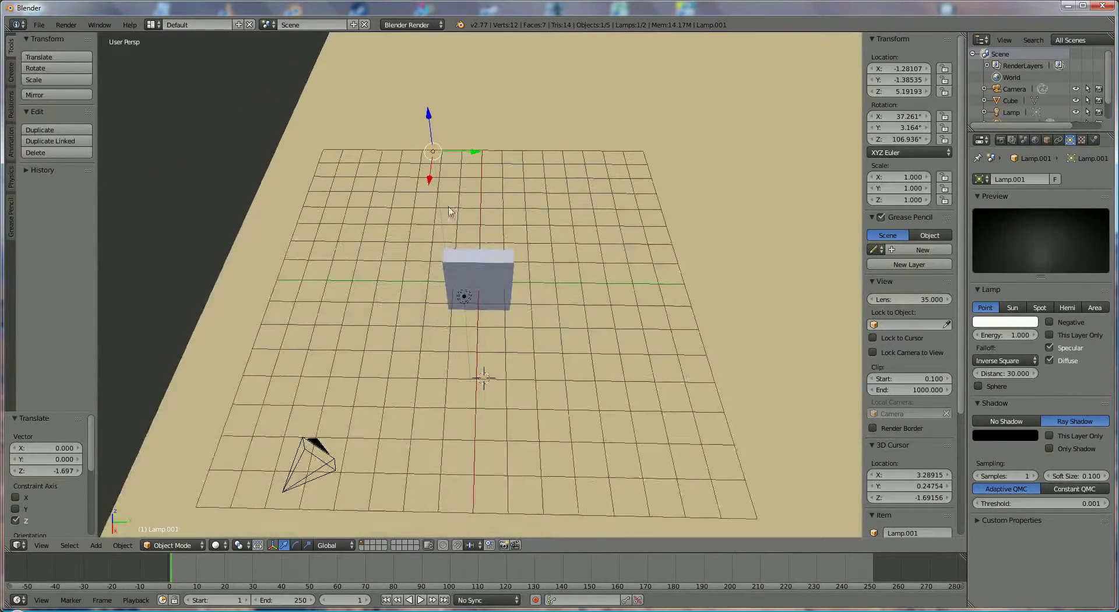
pyautogui.moveTo(430, 174); pyautogui.dragTo(438, 139)
pyautogui.moveTo(497, 111); pyautogui.dragTo(515, 110)
pyautogui.moveTo(486, 71); pyautogui.dragTo(477, 140)
pyautogui.moveTo(478, 140); pyautogui.dragTo(588, 280, button='middle')
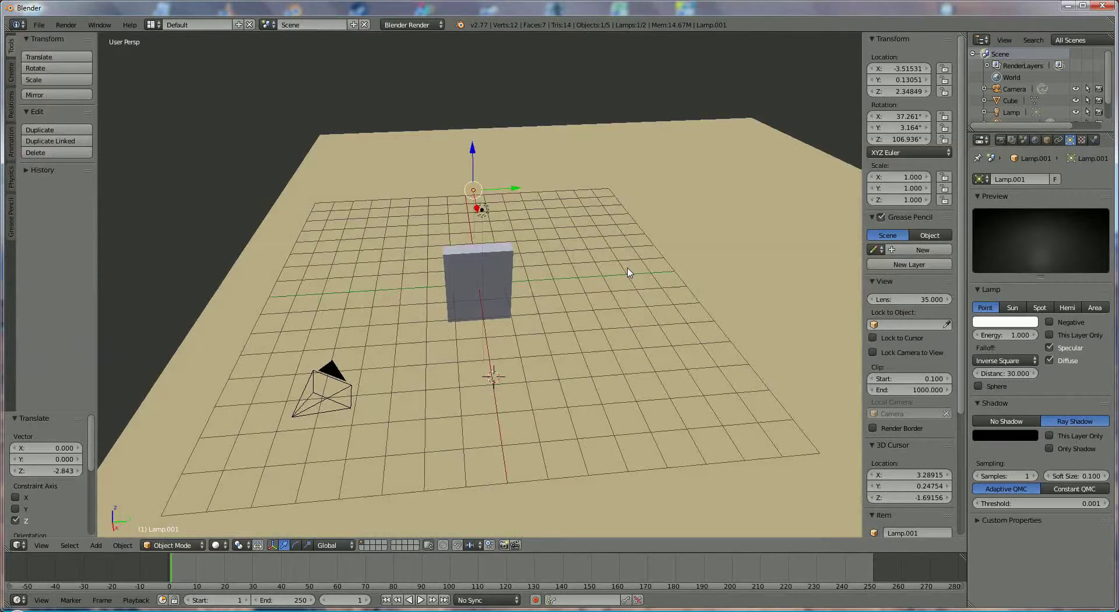
# Duplicate the rear lamp twice, placing copies on either side of the slab at about Y -4.86, Z 0.62 and Y 4.89, Z 1.55.
pyautogui.hotkey('shift', 'd')
pyautogui.click(513, 321)
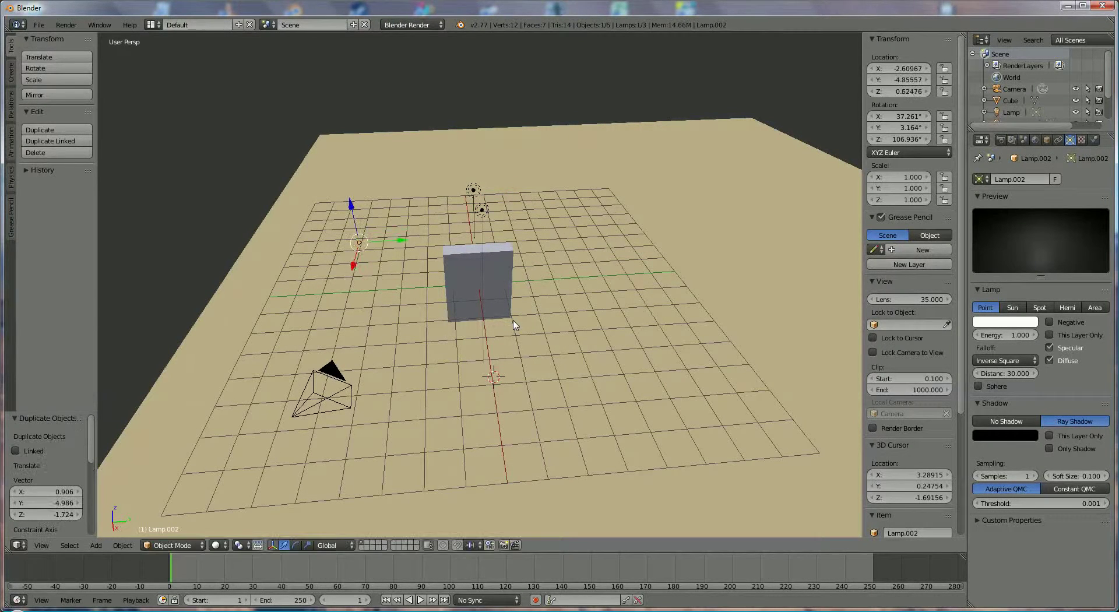
pyautogui.hotkey('shift', 'd')
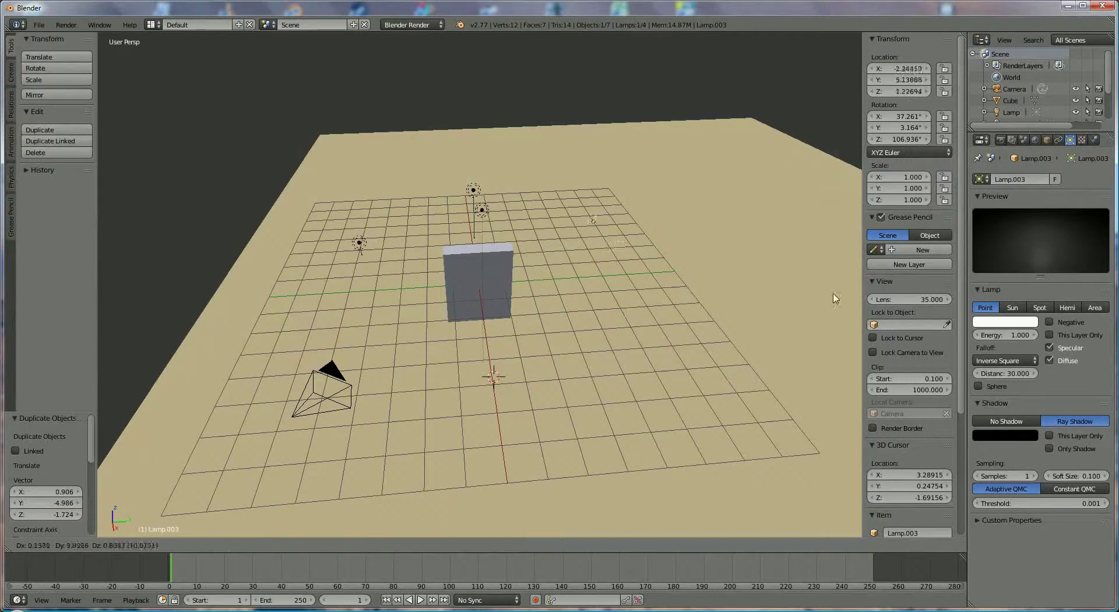
pyautogui.click(834, 298)
pyautogui.moveTo(834, 299); pyautogui.dragTo(612, 334, button='middle')
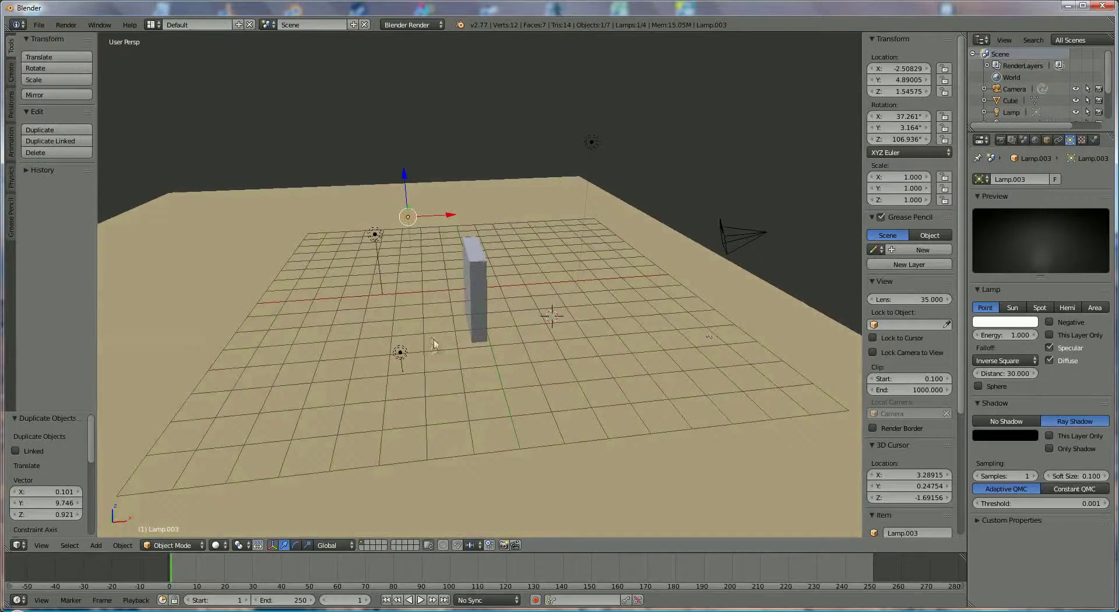
# Move both side lamps along X in line with the slab, putting the one at negative Y at about X -0.08, Z 1.89.
pyautogui.moveTo(441, 216); pyautogui.dragTo(507, 211)
pyautogui.rightClick(400, 352)
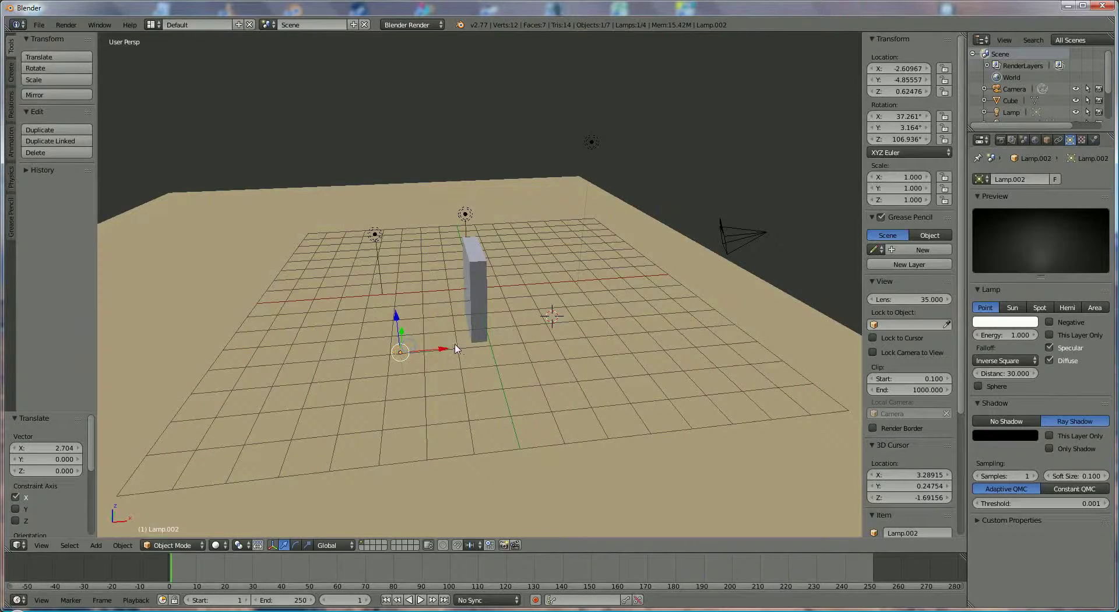
pyautogui.press('g')
pyautogui.press('x')
pyautogui.click(501, 318)
pyautogui.press('g')
pyautogui.press('z')
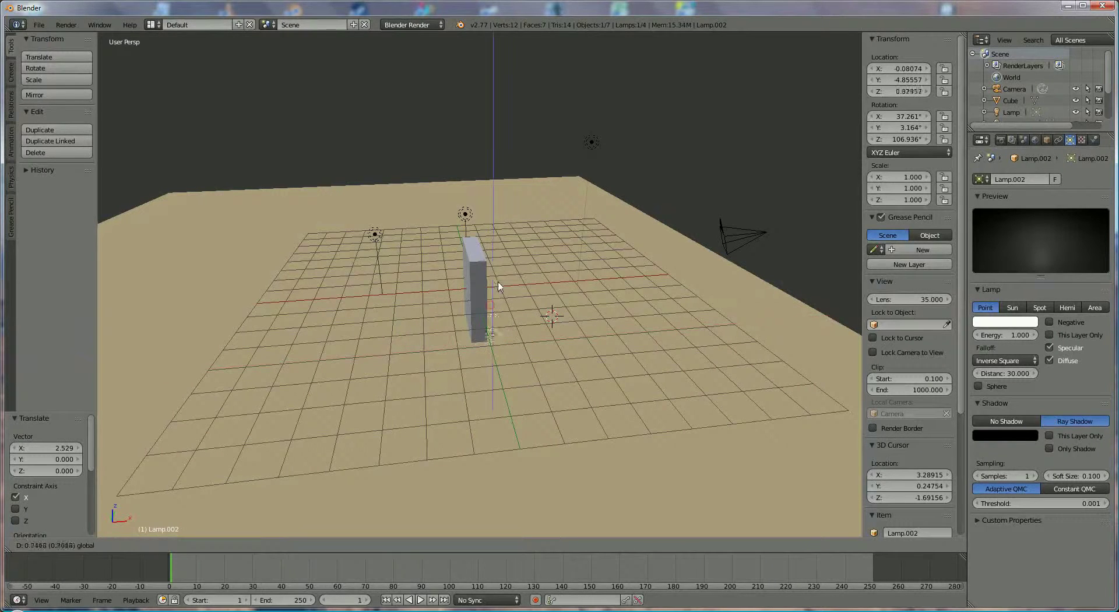
pyautogui.click(499, 271)
# Move both side lamps further along positive X toward the camera, placing the one at positive Y at about X 1.67.
pyautogui.moveTo(545, 324); pyautogui.dragTo(352, 229, button='middle')
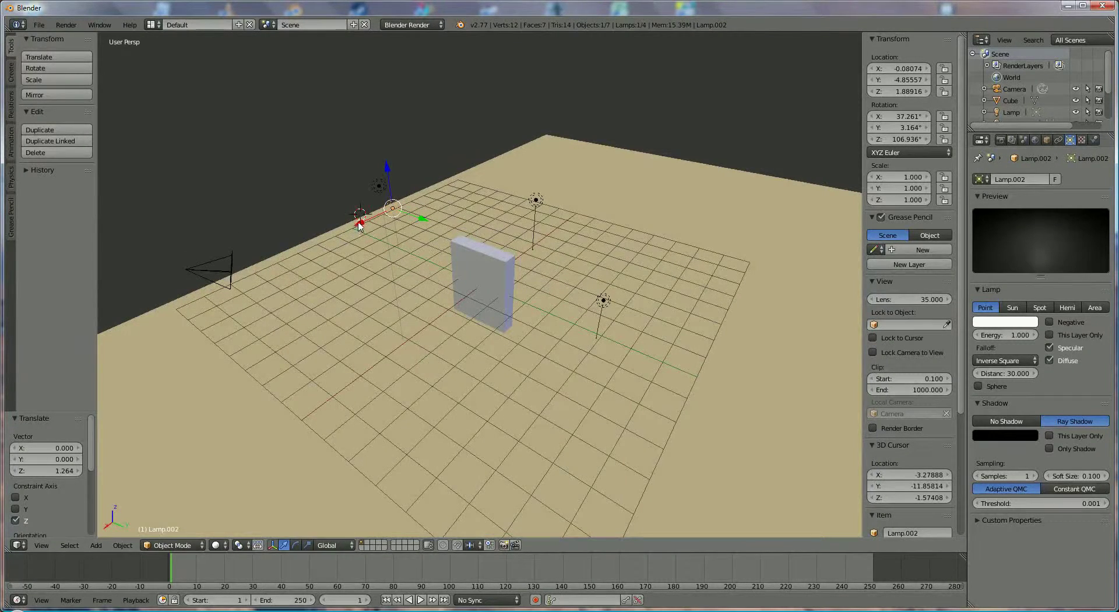
pyautogui.press('g')
pyautogui.press('x')
pyautogui.click(332, 244)
pyautogui.rightClick(602, 300)
pyautogui.press('g')
pyautogui.press('x')
pyautogui.click(563, 347)
pyautogui.moveTo(444, 372); pyautogui.dragTo(528, 349, button='middle')
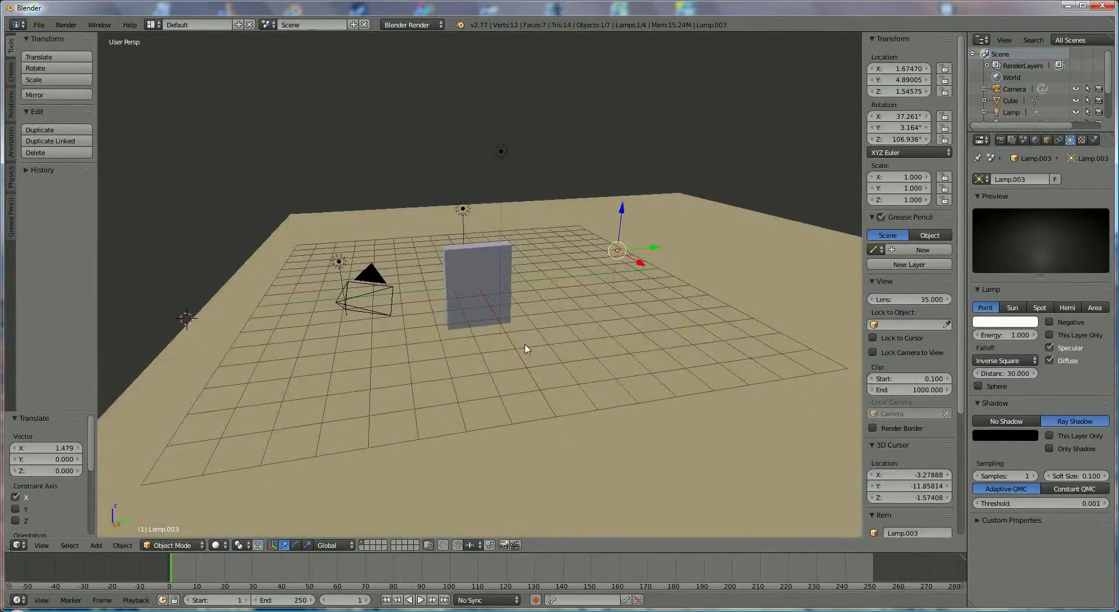
pyautogui.scroll(2, 531, 341)
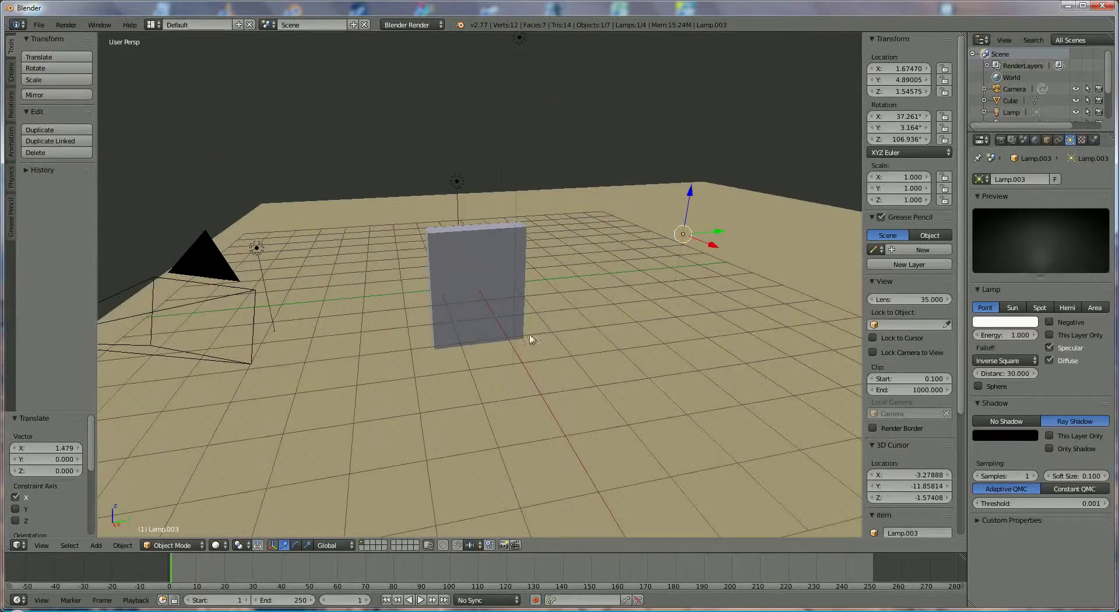
# Select the slab, enter Edit Mode and switch the screen layout to UV Editing.
pyautogui.rightClick(447, 239)
pyautogui.moveTo(444, 237); pyautogui.dragTo(489, 289, button='middle')
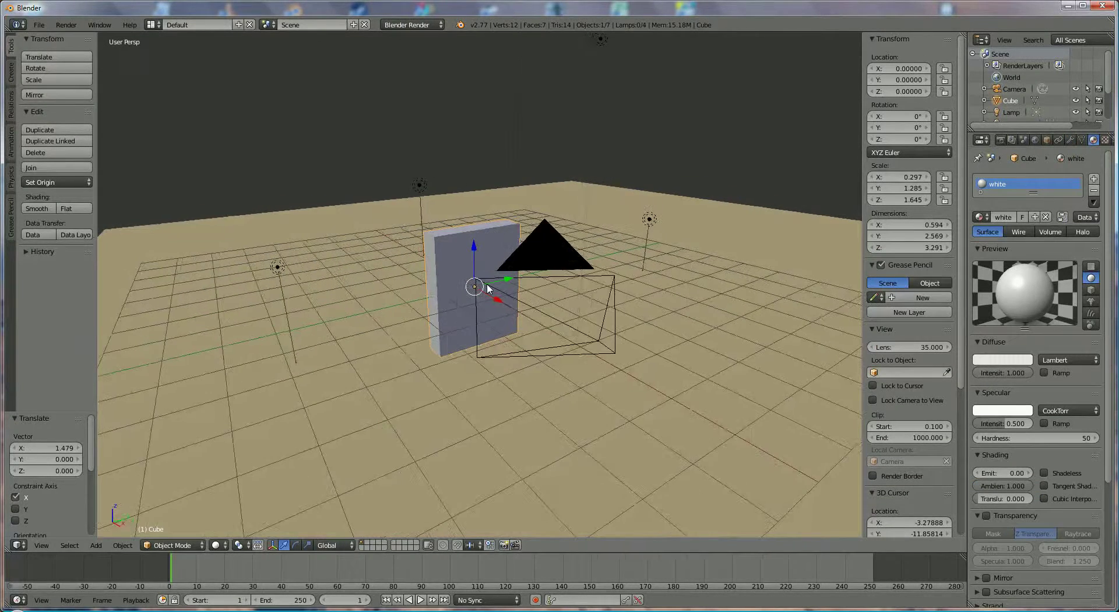
pyautogui.scroll(-2, 488, 289)
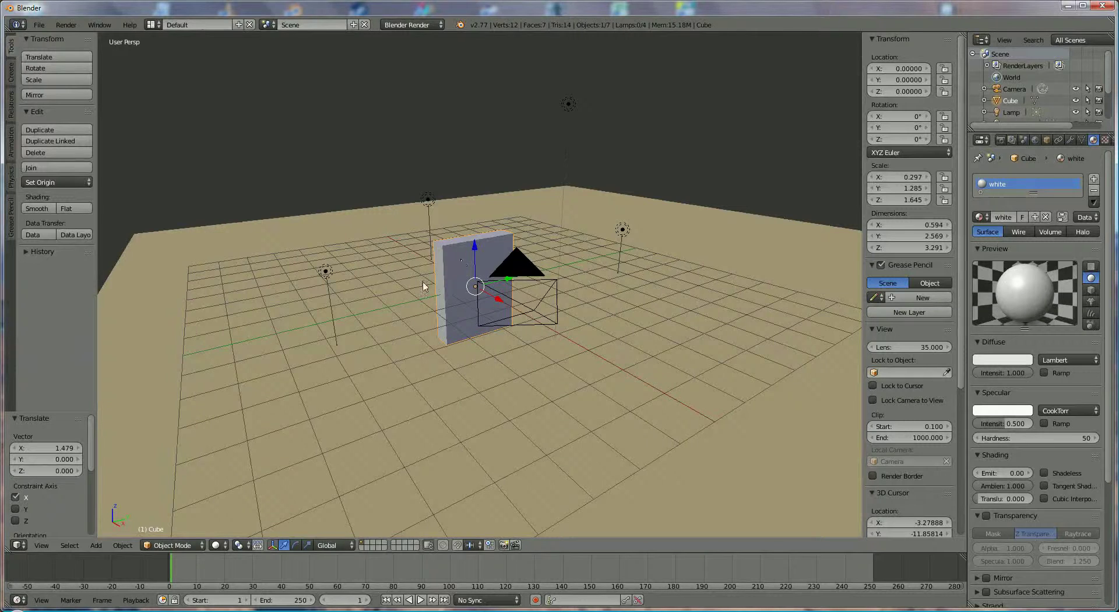
pyautogui.click(175, 545)
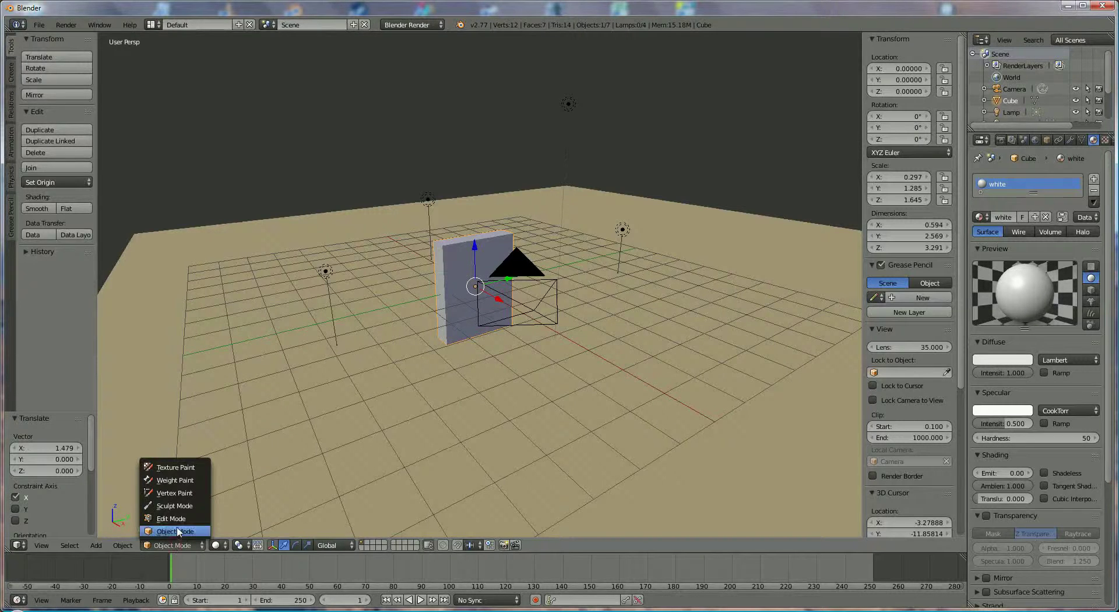
pyautogui.click(175, 519)
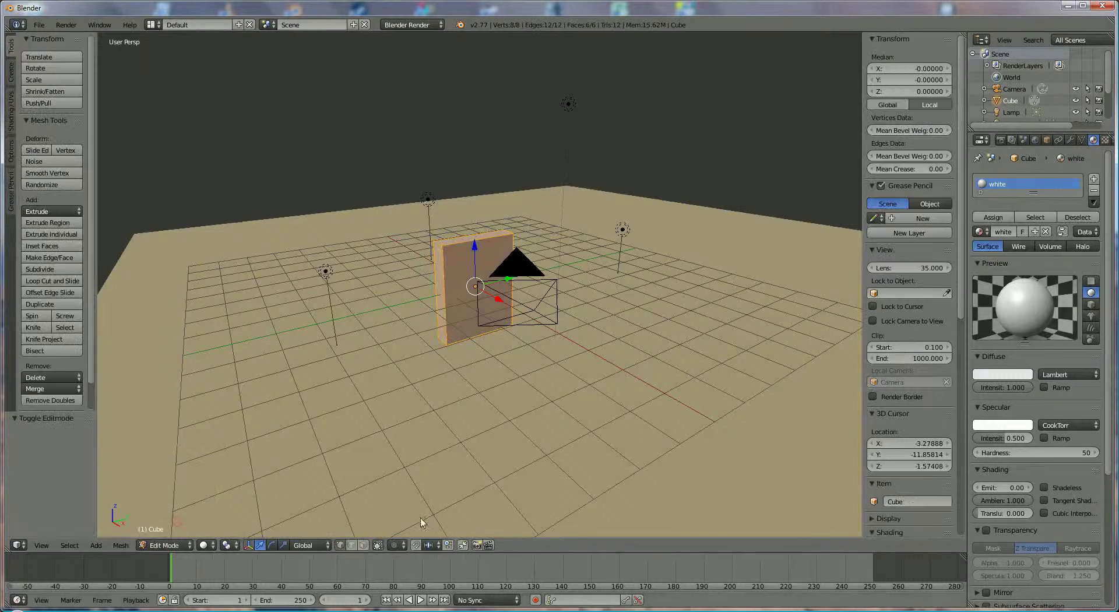
pyautogui.click(153, 25)
pyautogui.click(175, 120)
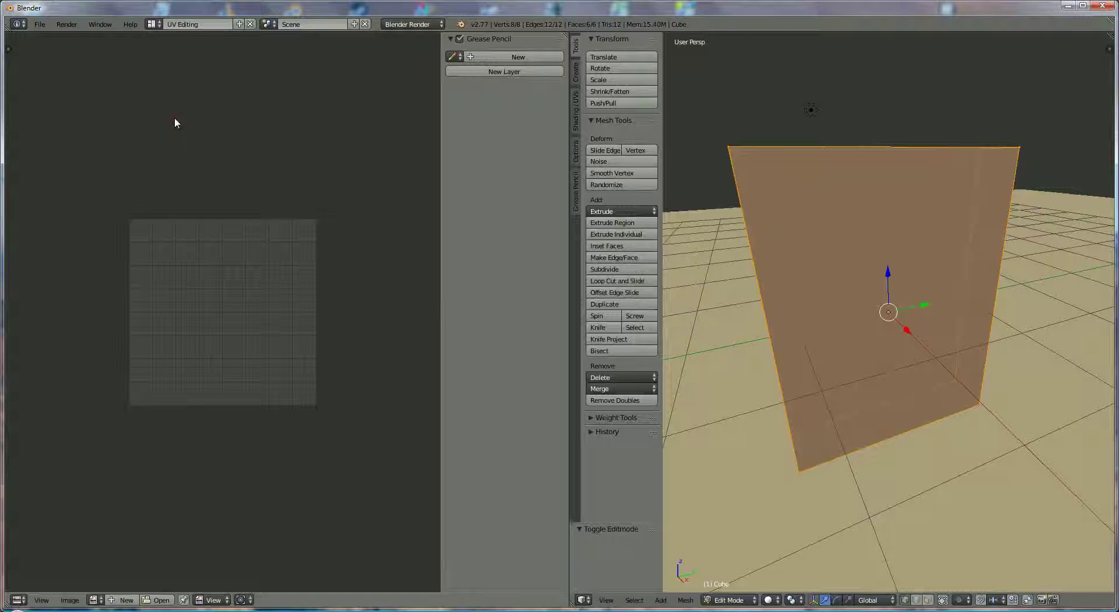
# Mark the slab's front top edge, four upright edges and two short bottom edges as UV seams.
pyautogui.moveTo(717, 216); pyautogui.dragTo(752, 222, button='middle')
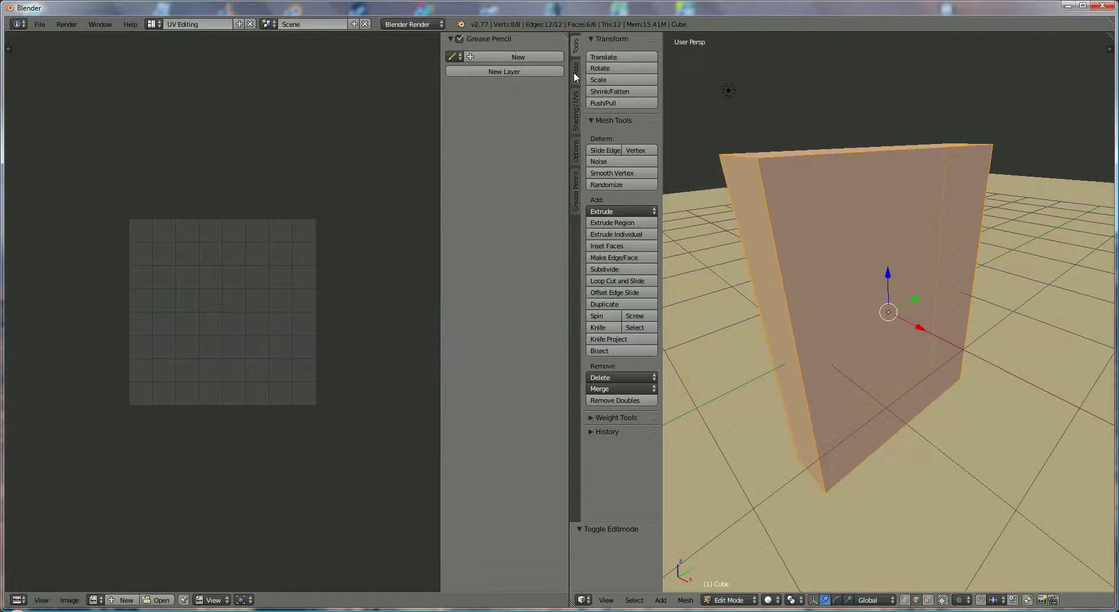
pyautogui.click(577, 102)
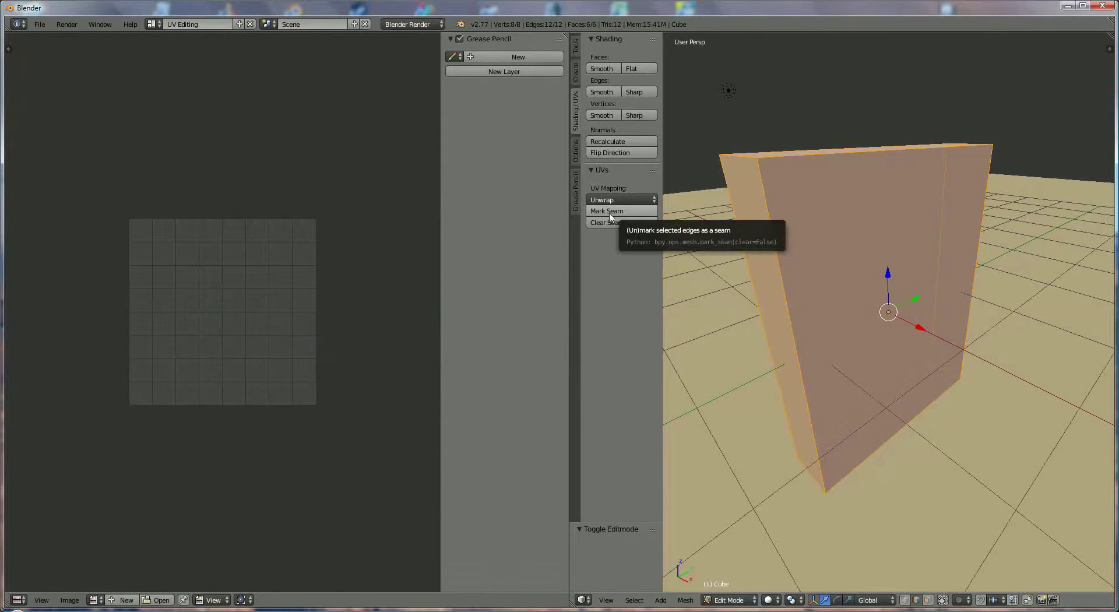
pyautogui.rightClick(858, 152)
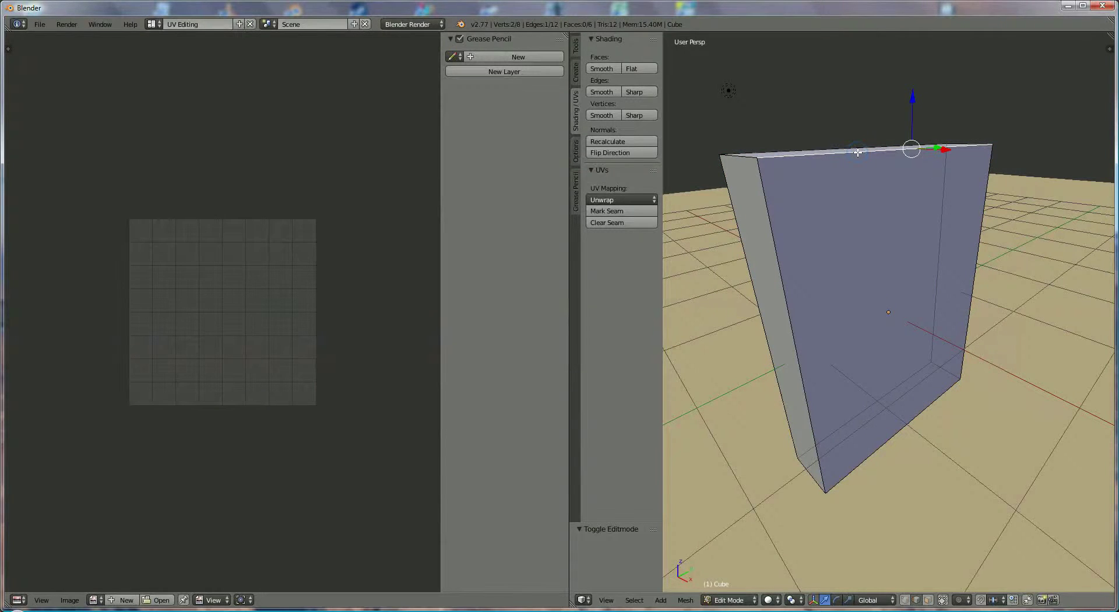
pyautogui.keyDown('shift'); pyautogui.rightClick(769, 211); pyautogui.keyUp('shift')
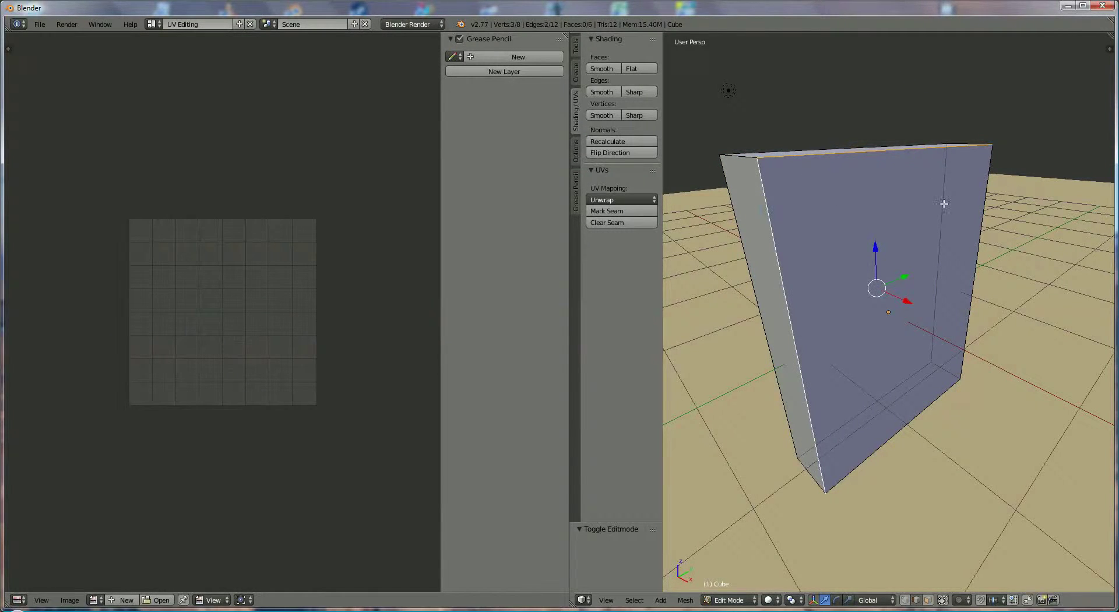
pyautogui.keyDown('shift'); pyautogui.rightClick(987, 191); pyautogui.keyUp('shift')
pyautogui.keyDown('shift'); pyautogui.rightClick(952, 369); pyautogui.keyUp('shift')
pyautogui.keyDown('shift'); pyautogui.rightClick(805, 475); pyautogui.keyUp('shift')
pyautogui.keyDown('shift'); pyautogui.rightClick(778, 359); pyautogui.keyUp('shift')
pyautogui.keyDown('shift'); pyautogui.rightClick(944, 232); pyautogui.keyUp('shift')
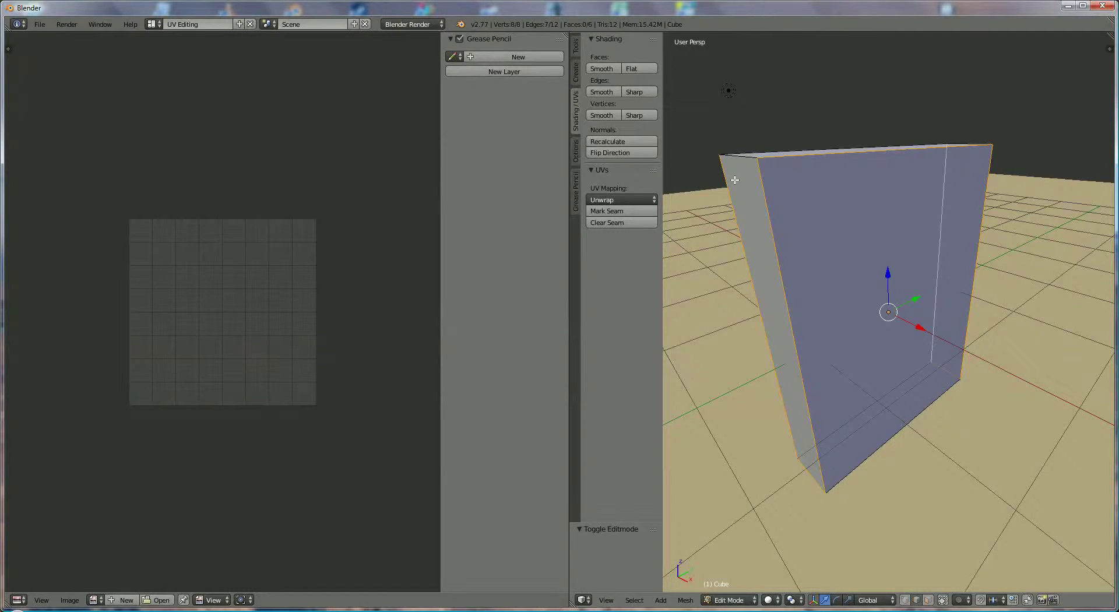
pyautogui.click(621, 212)
# Select the slab's entire mesh and unwrap it along the marked seams with the standard Unwrap method.
pyautogui.press('a')
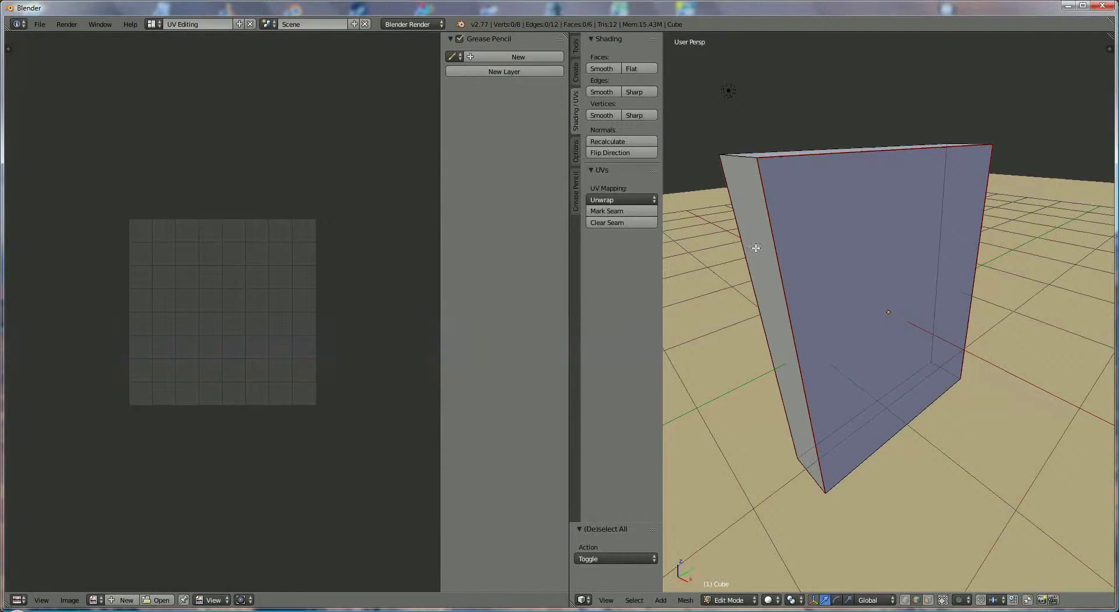
pyautogui.press('a')
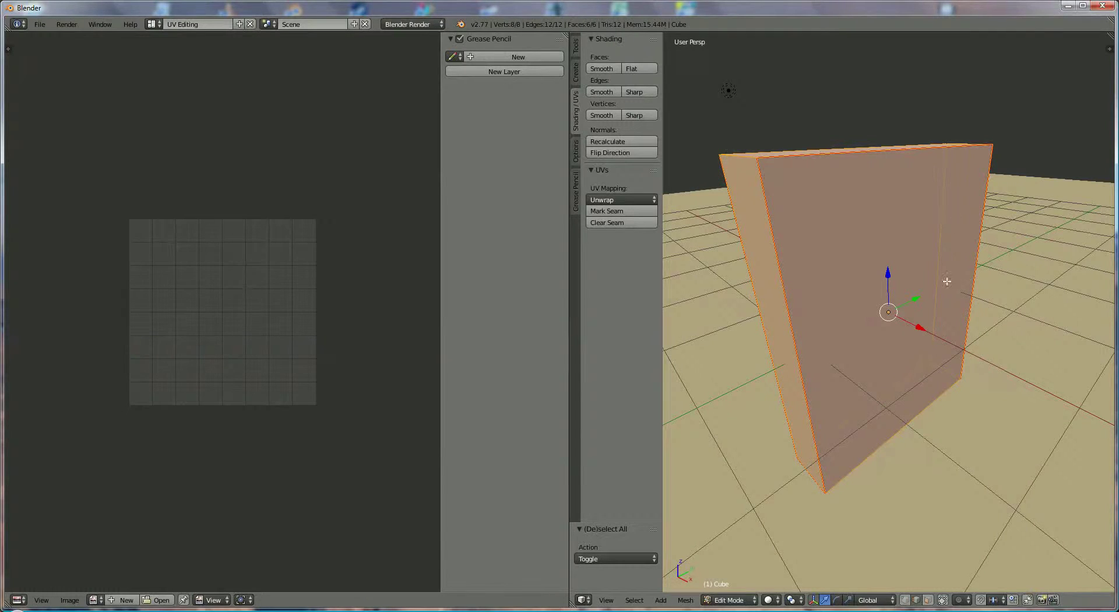
pyautogui.click(617, 199)
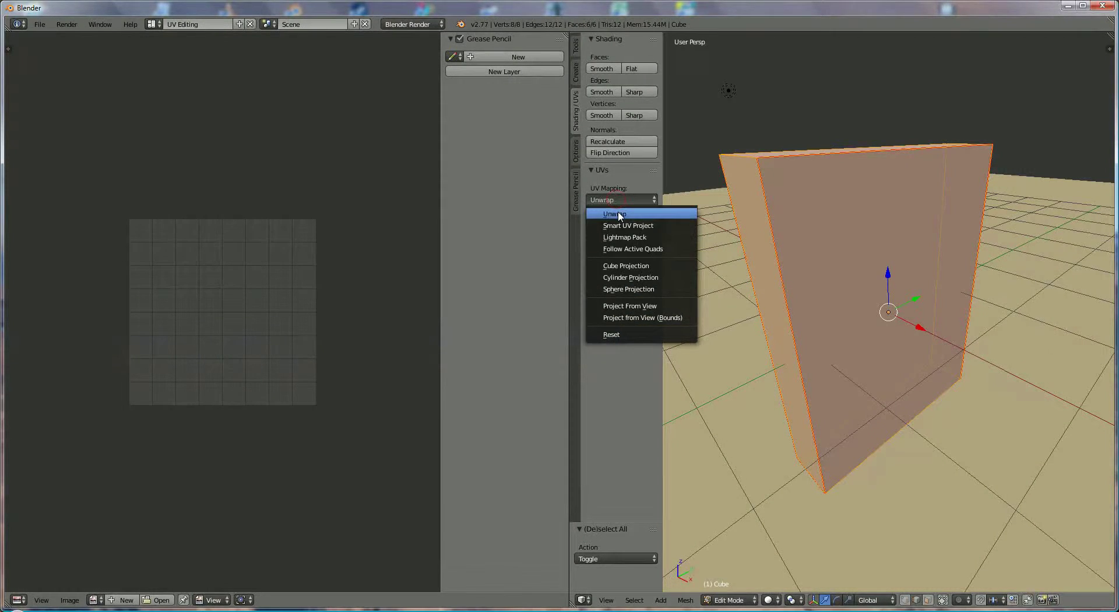
pyautogui.click(617, 214)
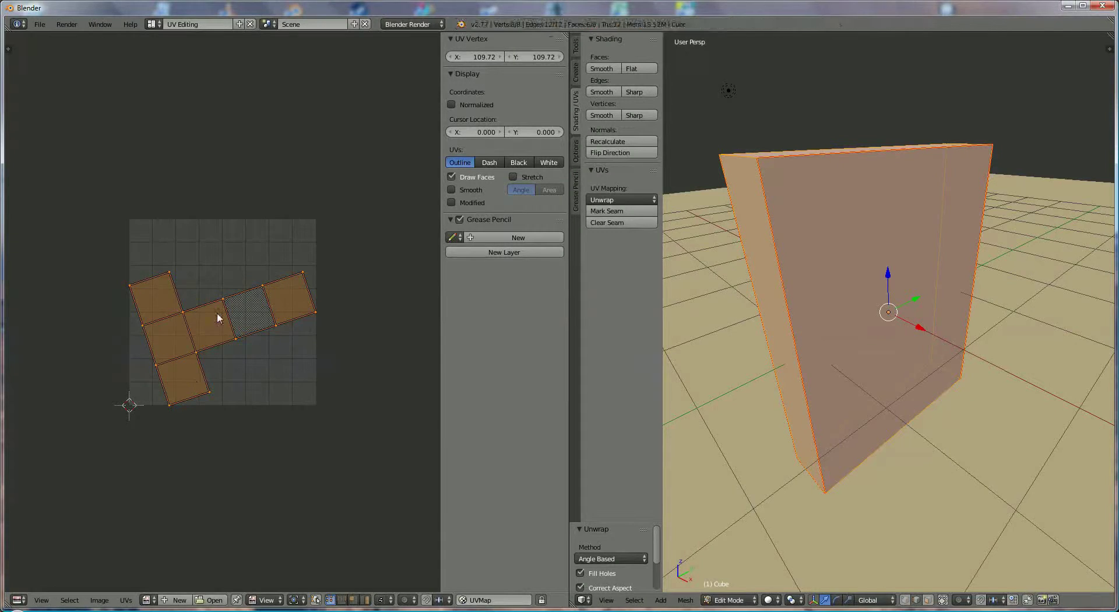
# Rotate the whole UV layout by about 18.2° so its faces line up with the grid.
pyautogui.press('r')
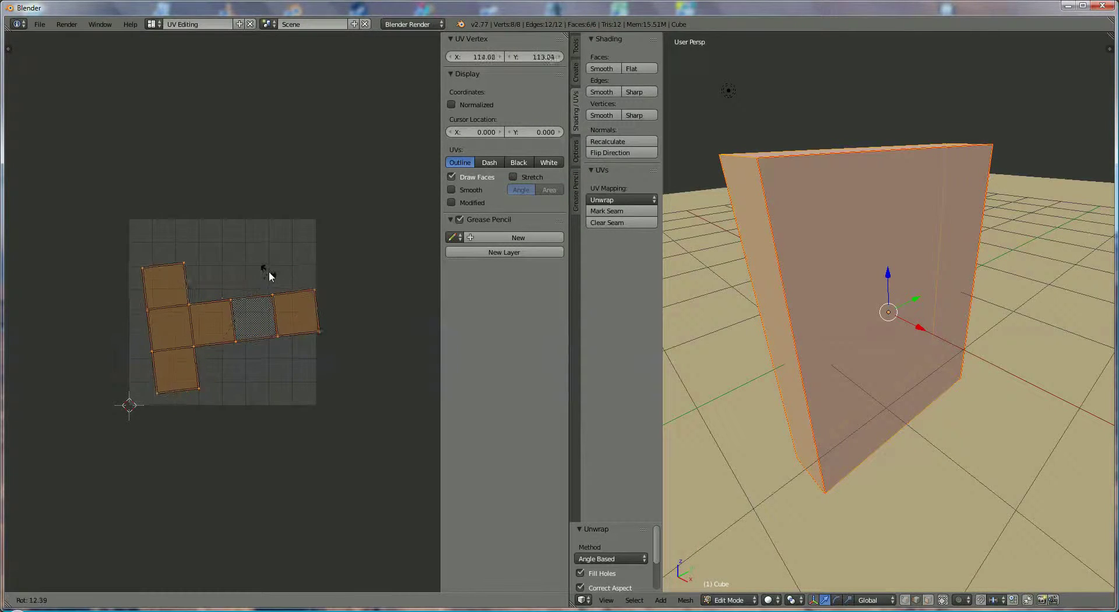
pyautogui.click(270, 283)
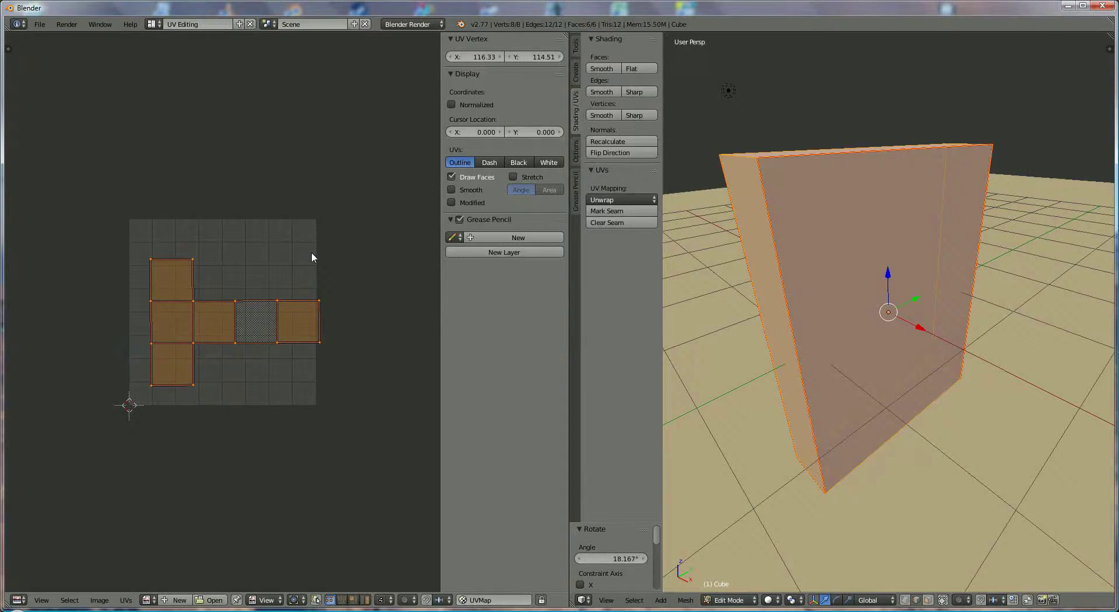
pyautogui.press('r')
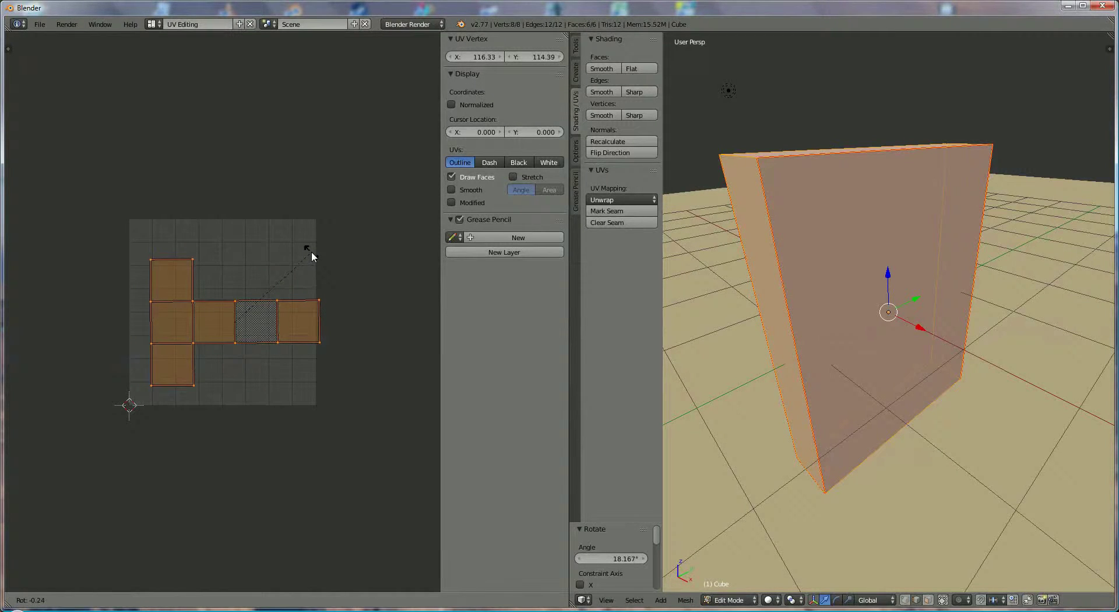
pyautogui.click(312, 253)
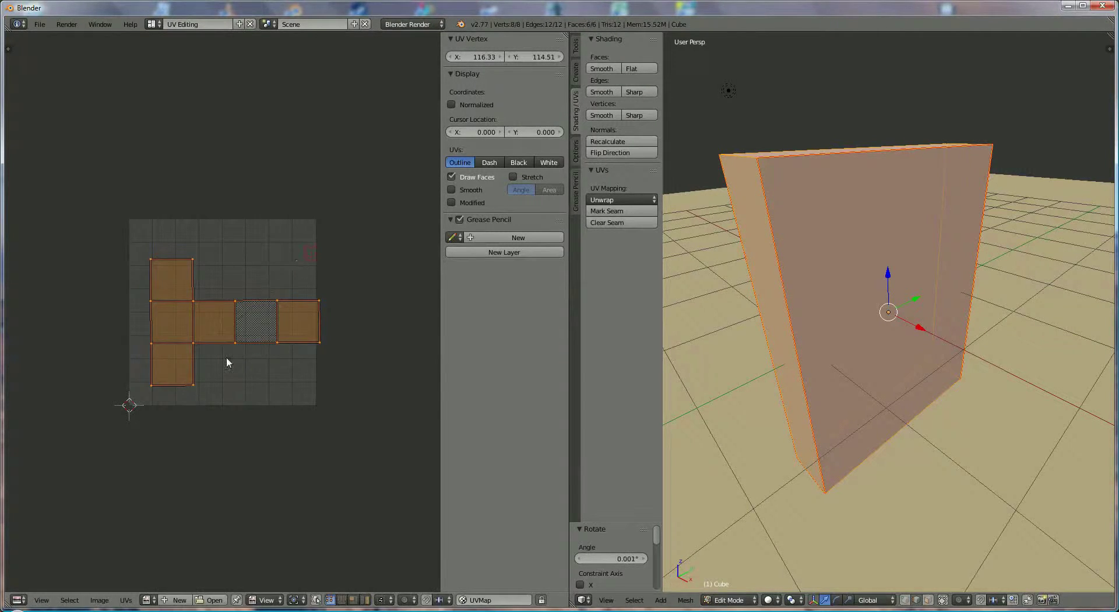
# Shift the UV layout by about -0.094 in X and 0.009 in Y, and fine-tune its rotation by about 0.33°.
pyautogui.press('g')
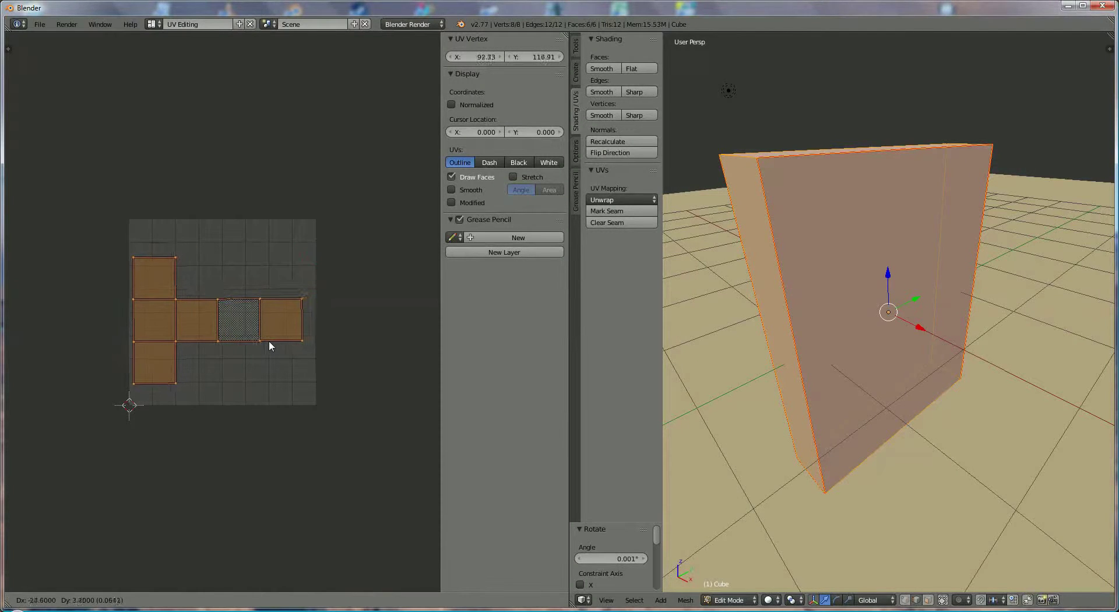
pyautogui.click(269, 342)
pyautogui.press('r')
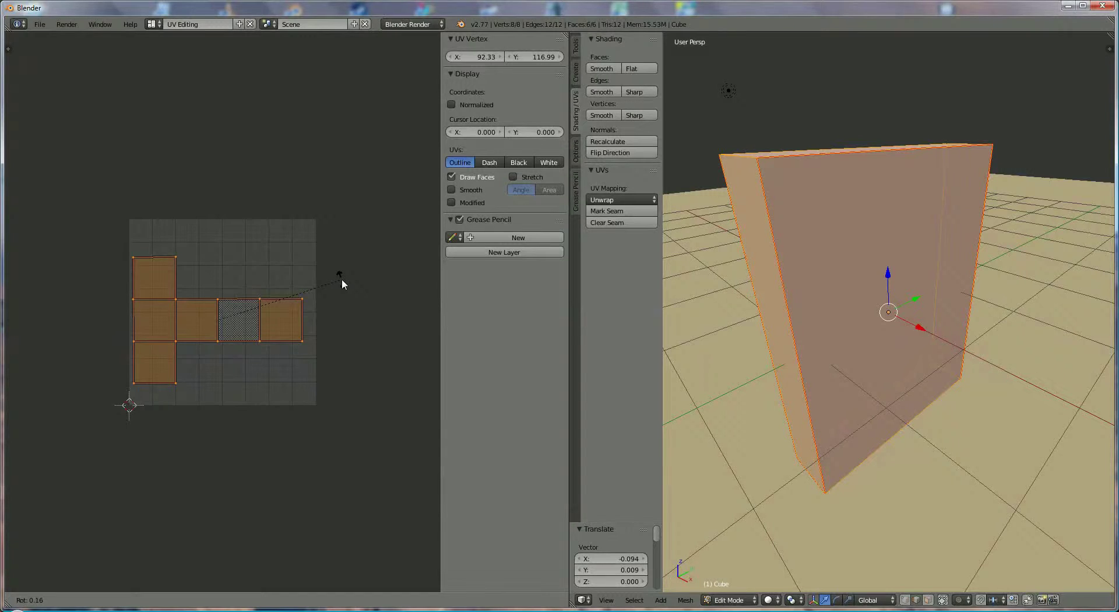
pyautogui.click(341, 282)
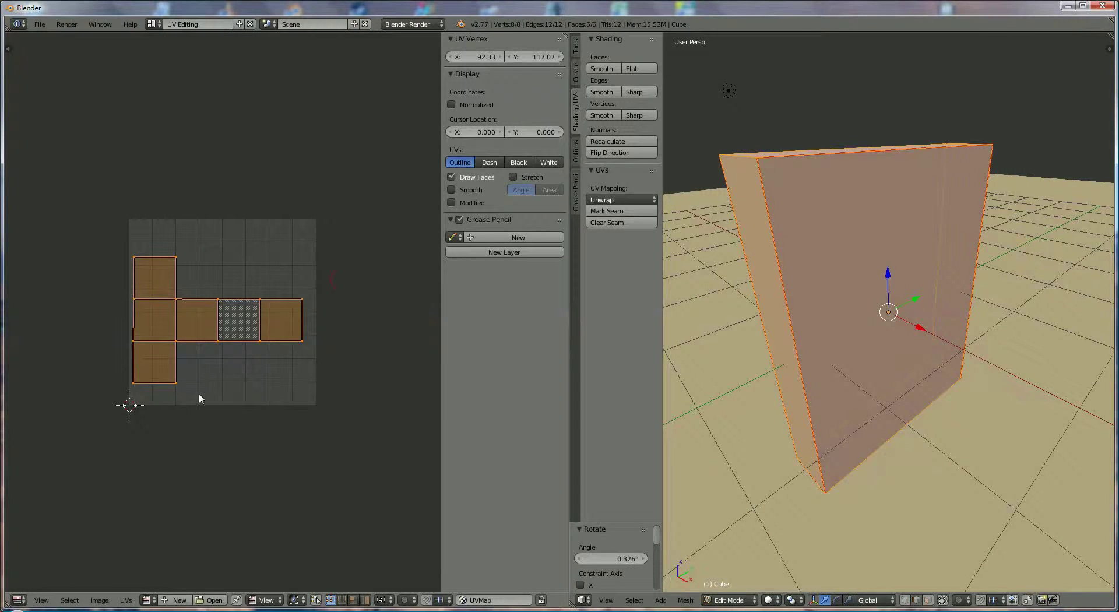
pyautogui.press('r')
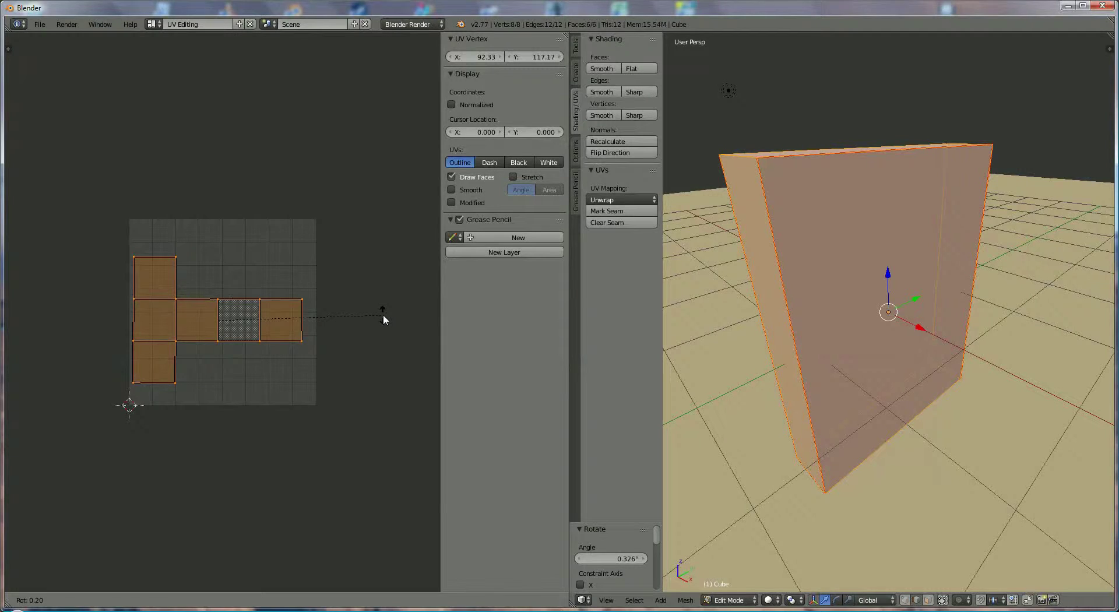
pyautogui.click(383, 313)
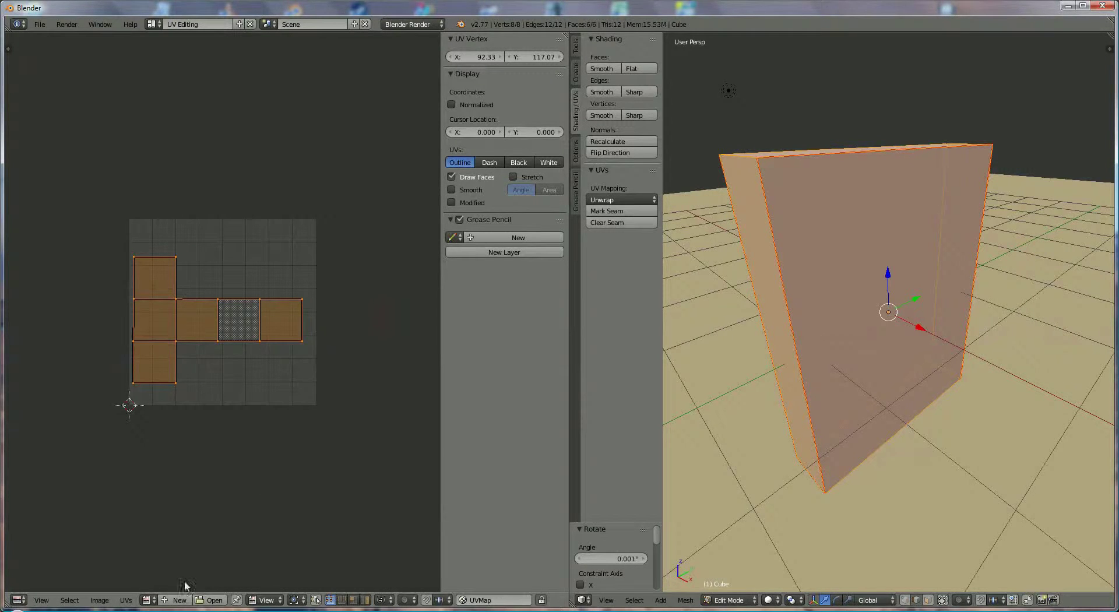
# Export the UV layout as a 1024 × 1024 PNG, overwriting map.png in D:\blender\uv-mapping.
pyautogui.click(126, 601)
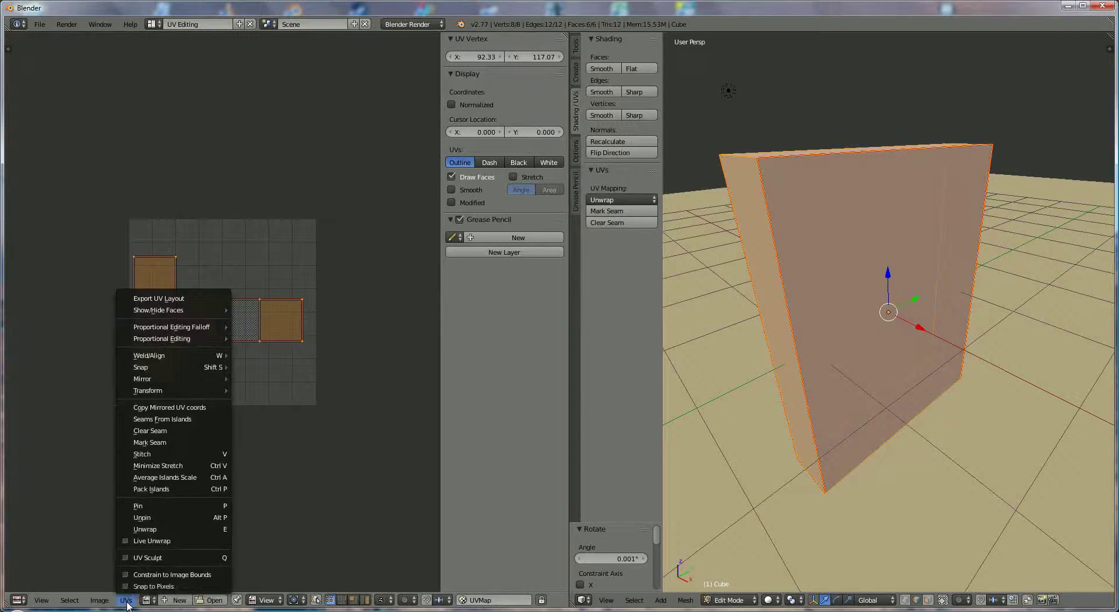
pyautogui.click(163, 299)
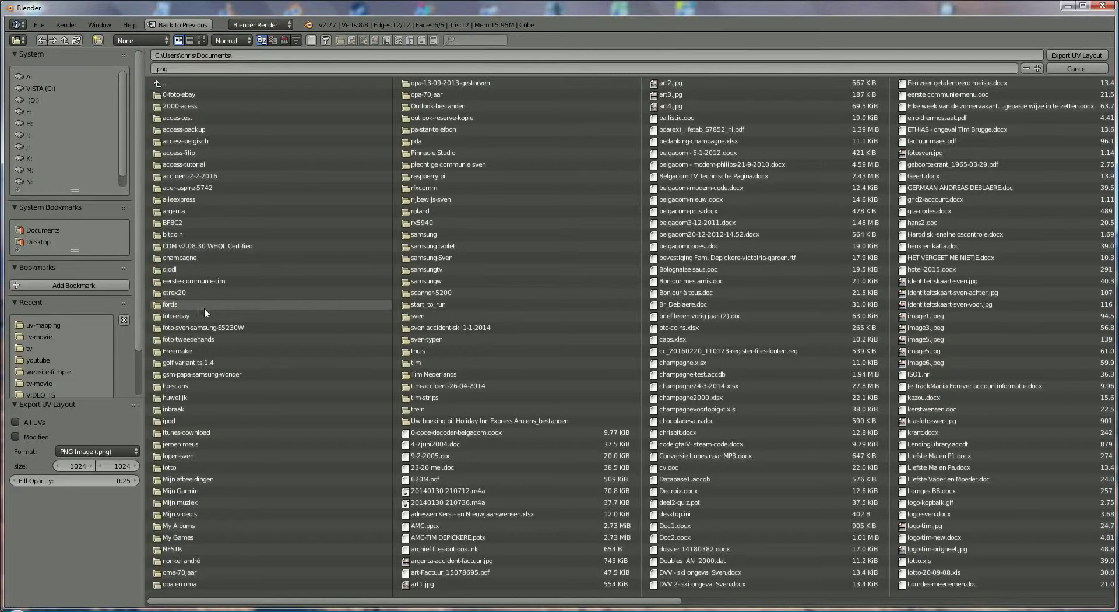
pyautogui.click(35, 99)
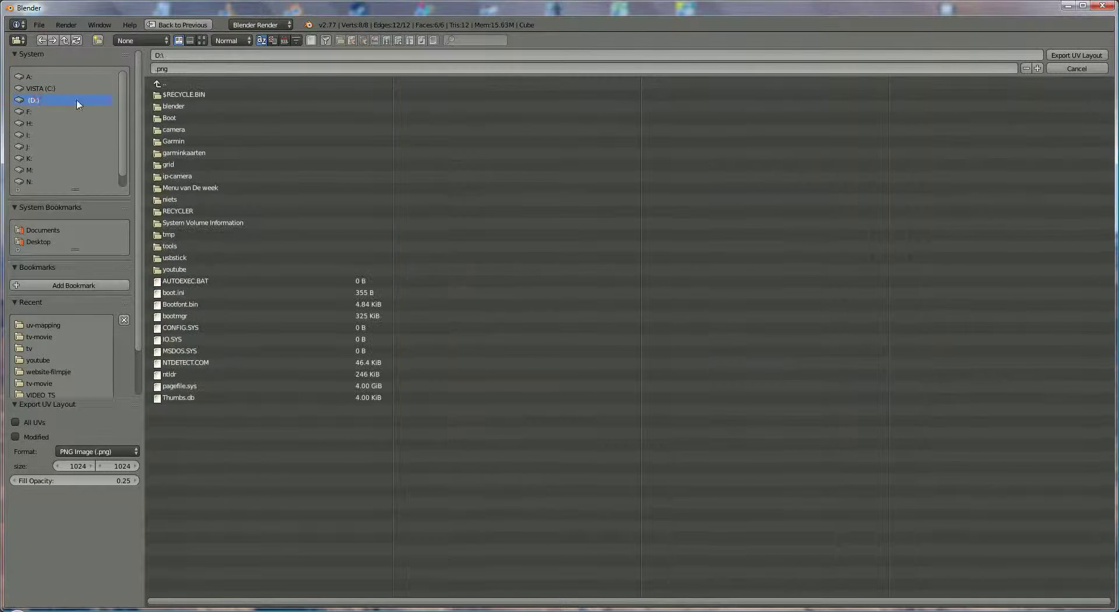
pyautogui.click(182, 117)
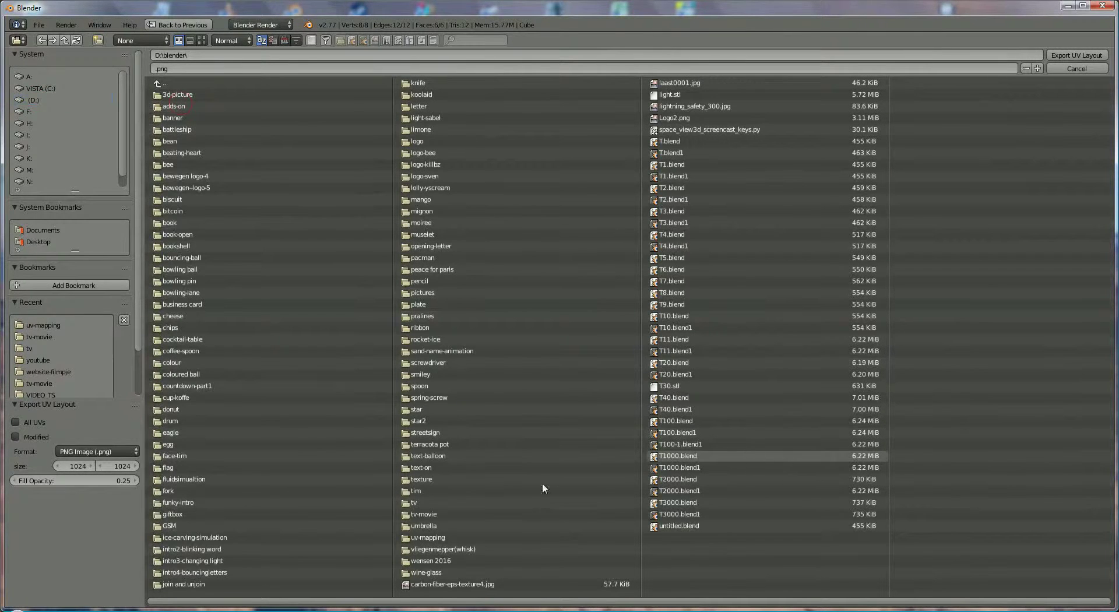
pyautogui.click(440, 538)
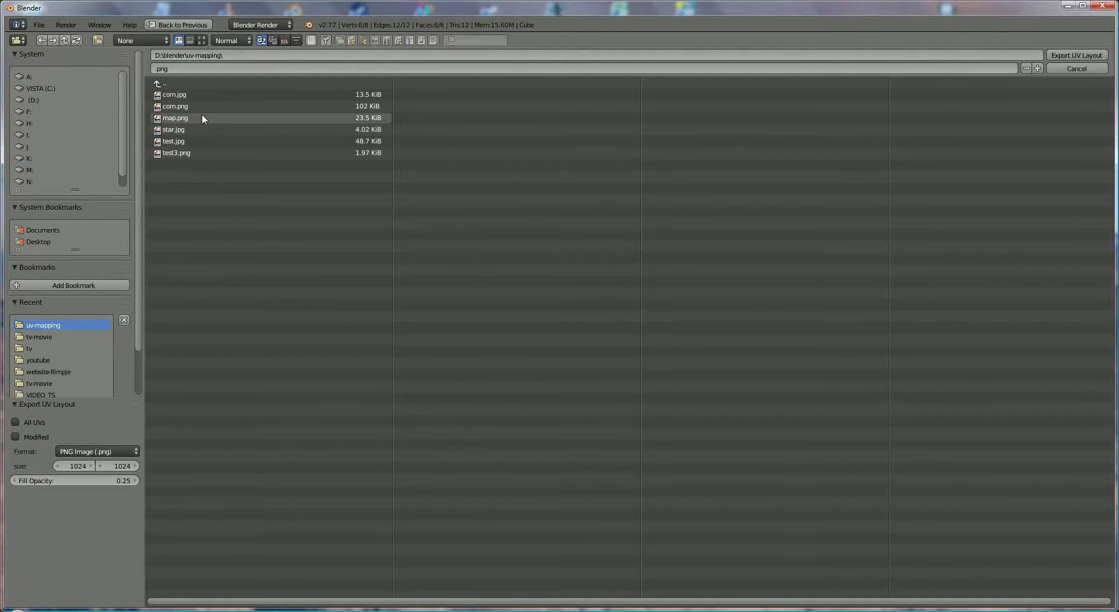
pyautogui.click(180, 118)
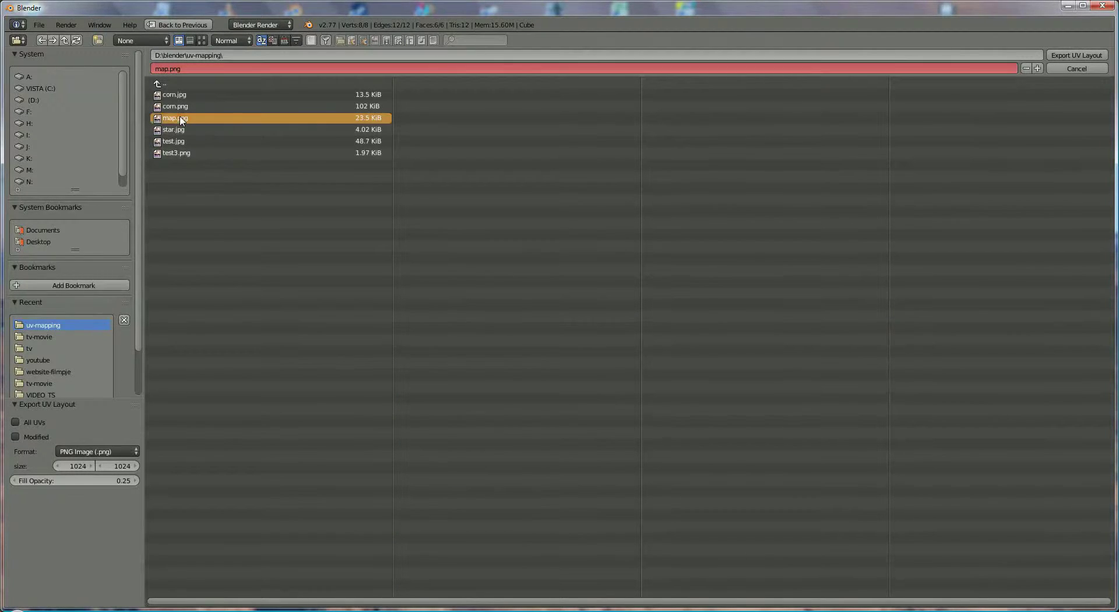
pyautogui.click(1073, 55)
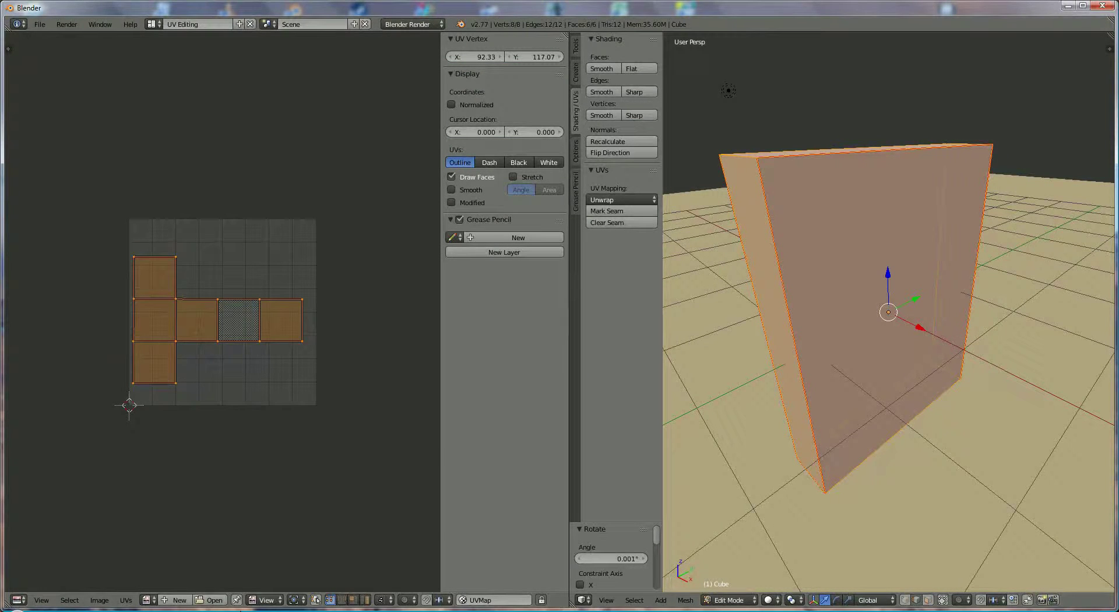
# Open the exported layout map from D:\blender\uv-mapping in Paint and return to Blender.
pyautogui.press('super')
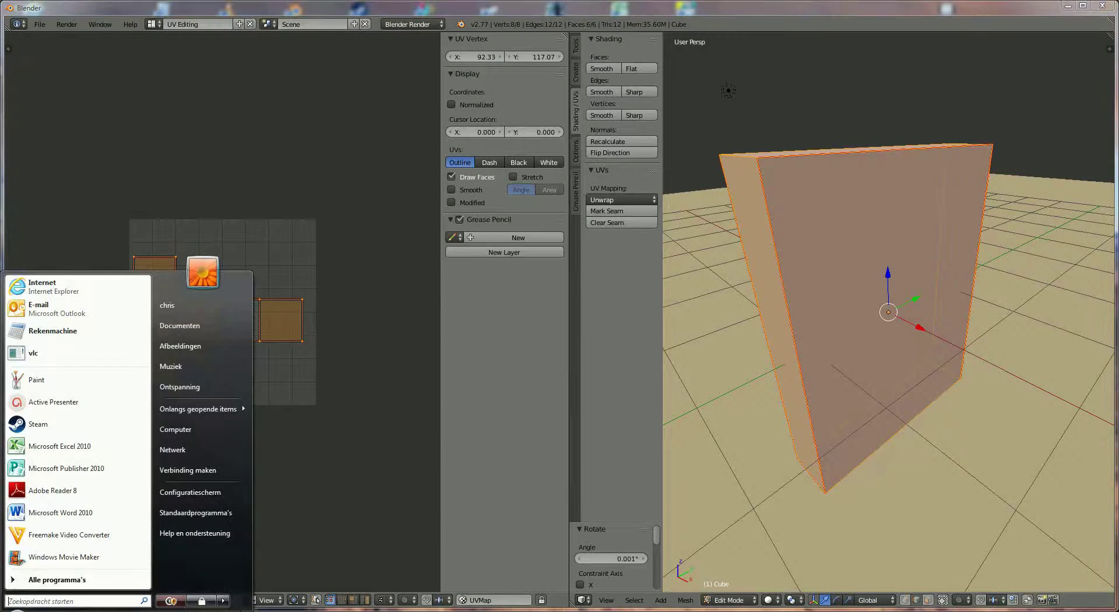
pyautogui.click(57, 387)
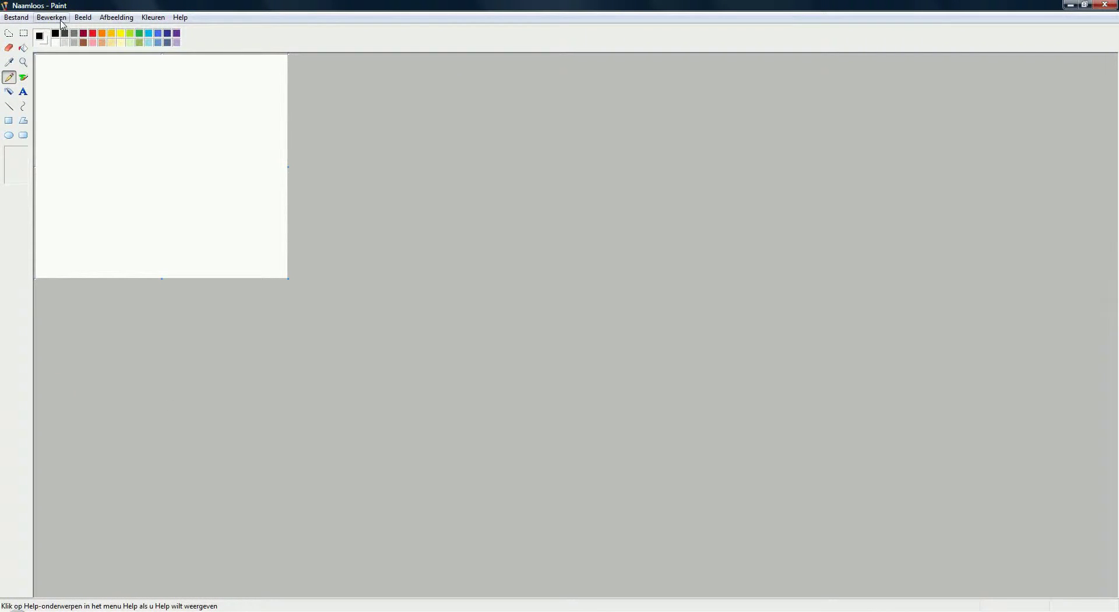
pyautogui.click(25, 19)
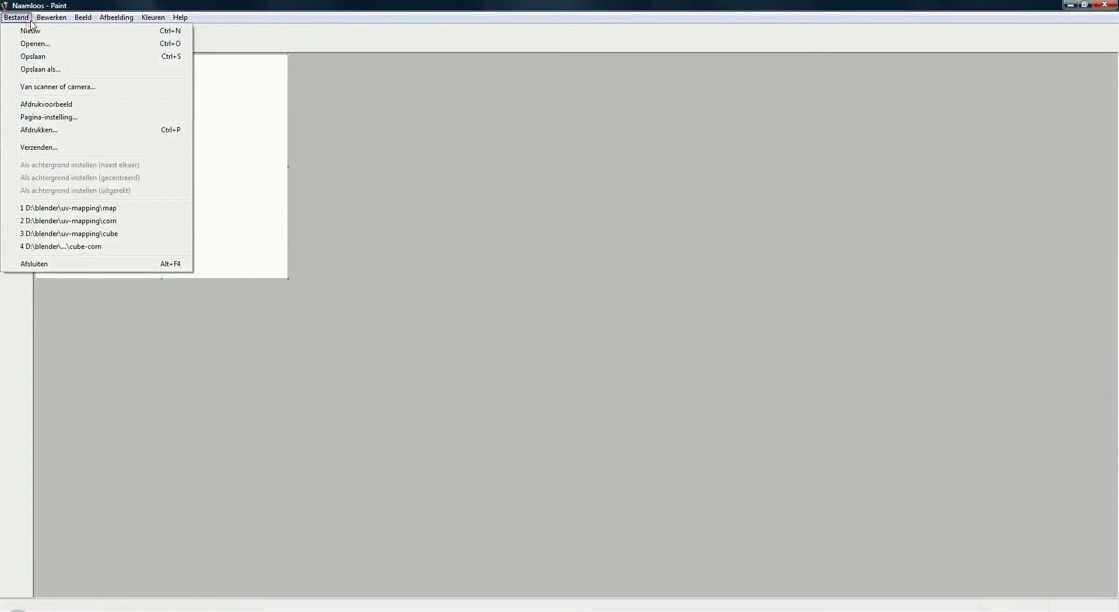
pyautogui.click(138, 209)
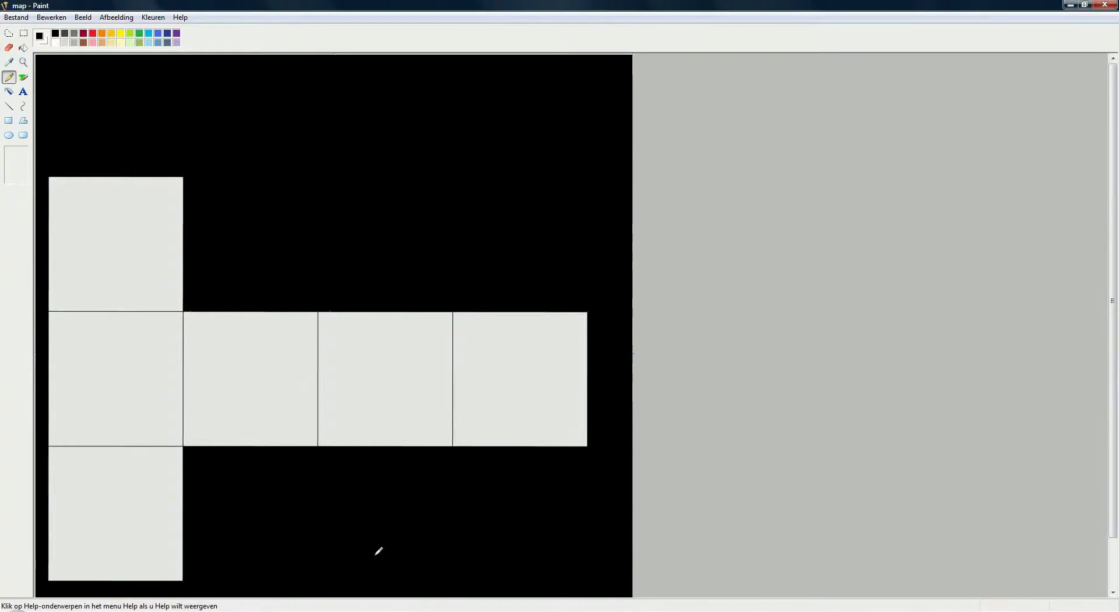
pyautogui.hotkey('alt', 'Tab')
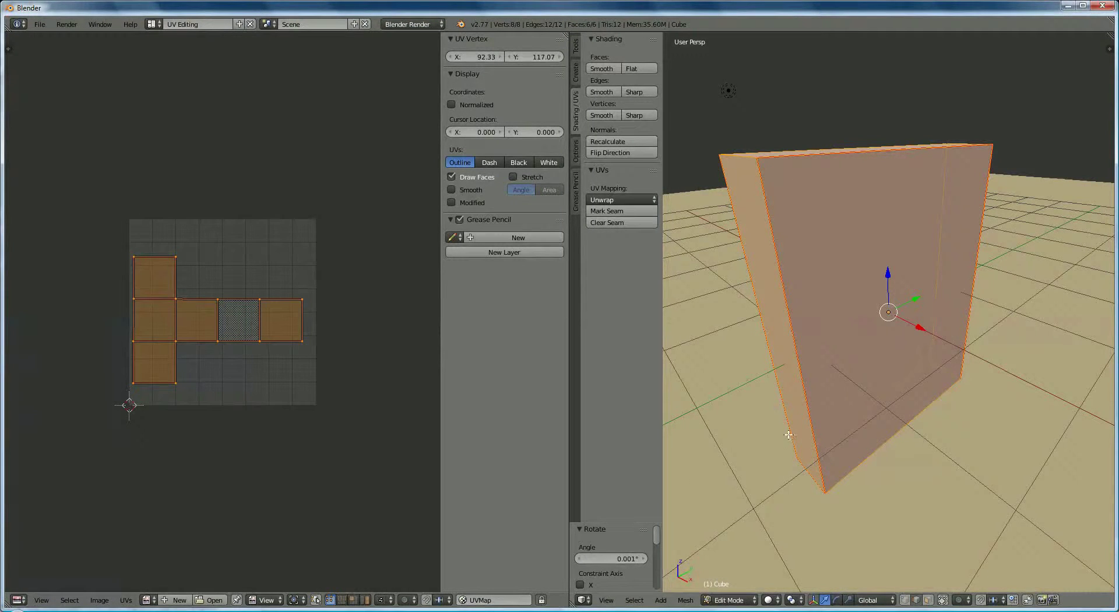
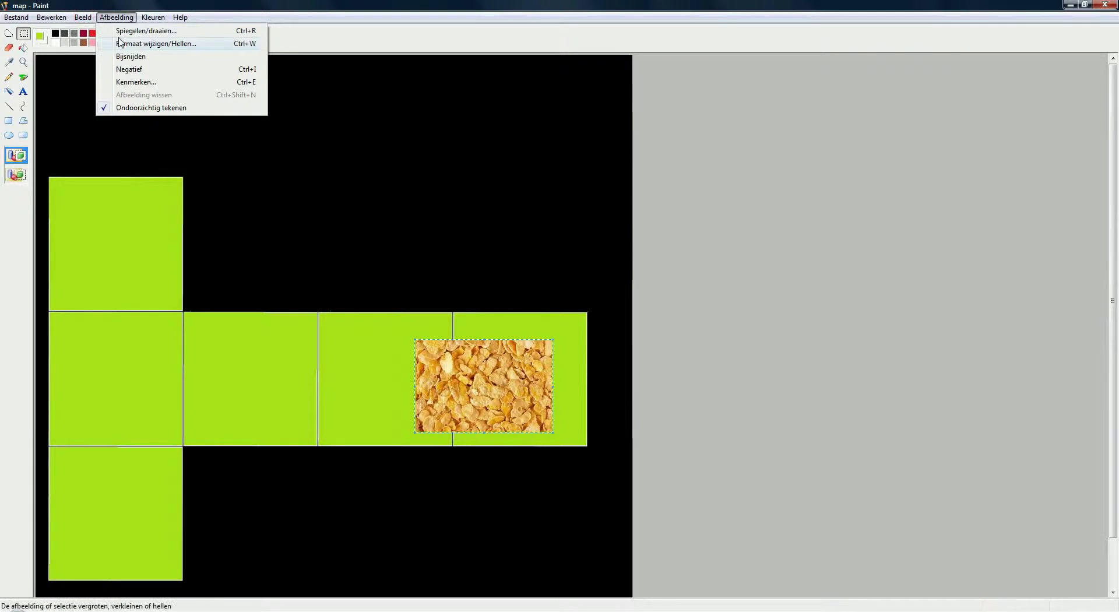
# Rotate the pasted cornflakes picture by 270°, shrink it, and place it inside the last face of the horizontal row.
pyautogui.click(125, 31)
pyautogui.click(65, 103)
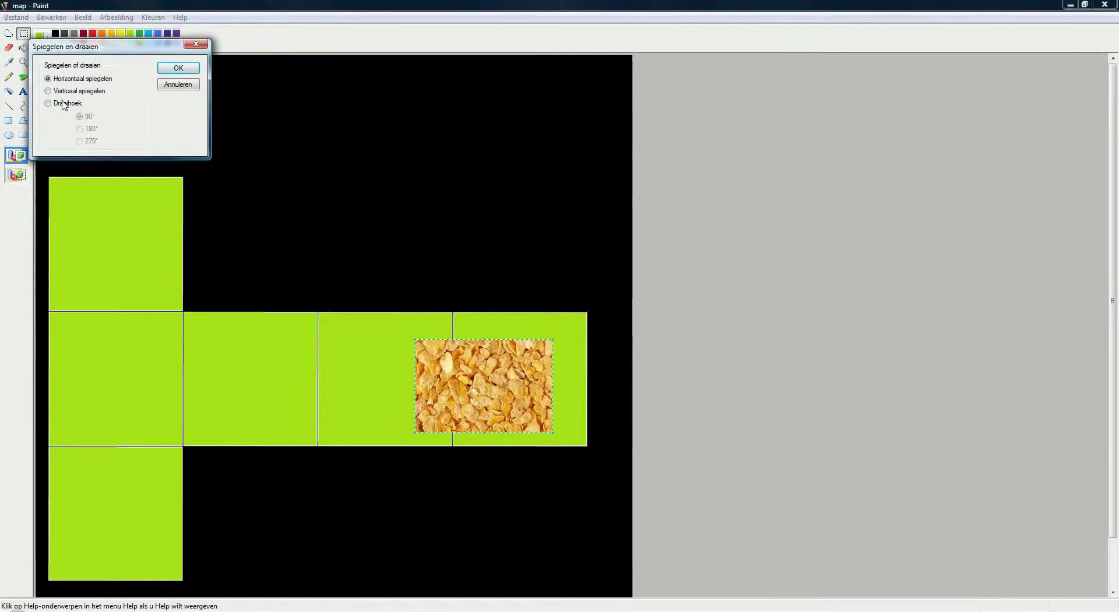
pyautogui.click(81, 140)
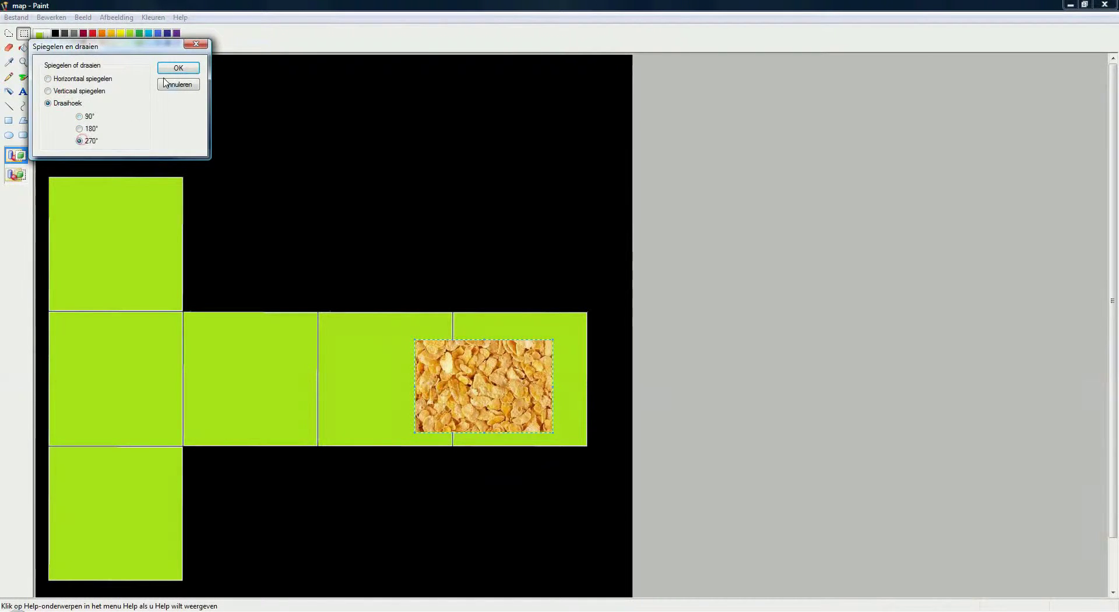
pyautogui.click(170, 69)
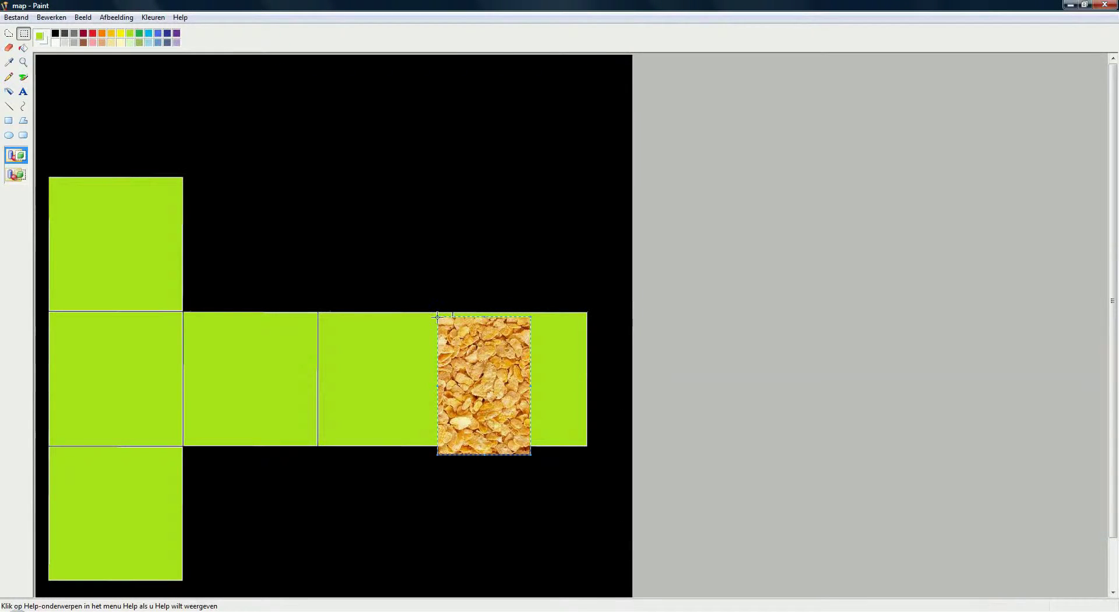
pyautogui.moveTo(441, 321); pyautogui.dragTo(460, 355)
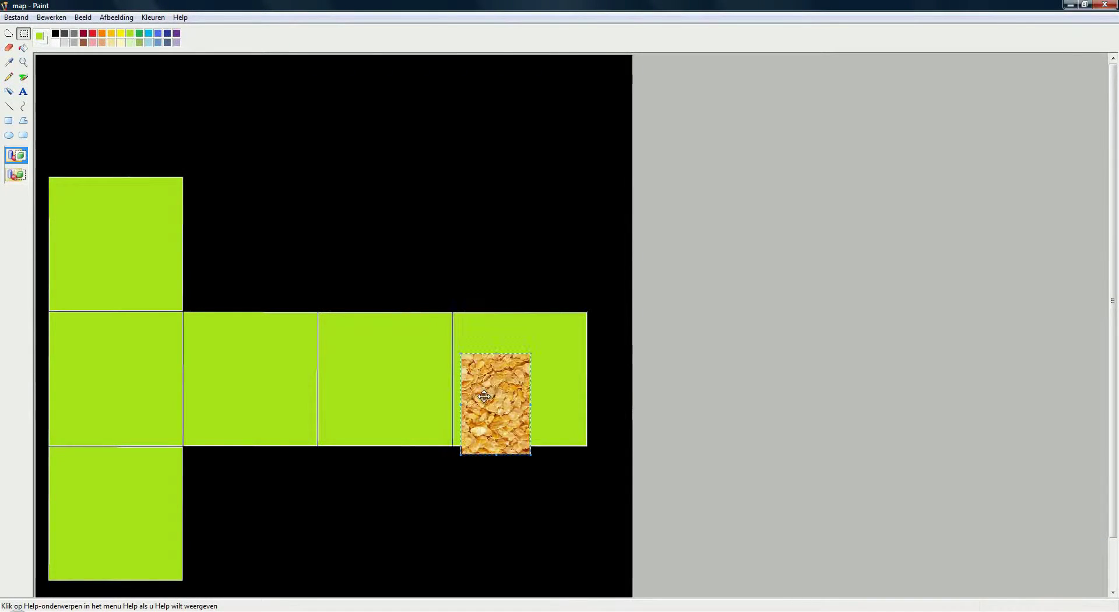
pyautogui.moveTo(484, 402); pyautogui.dragTo(478, 371)
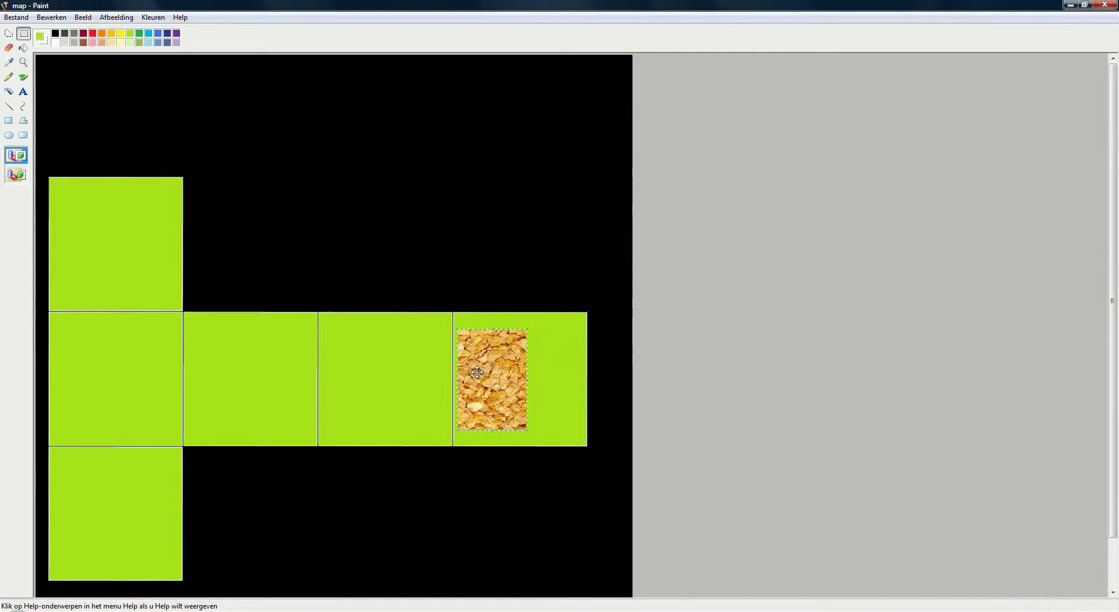
# Add the black text "Cornflakes" in italic Cooper Black 22 on the row's third face and fill its white background with lime.
pyautogui.click(22, 92)
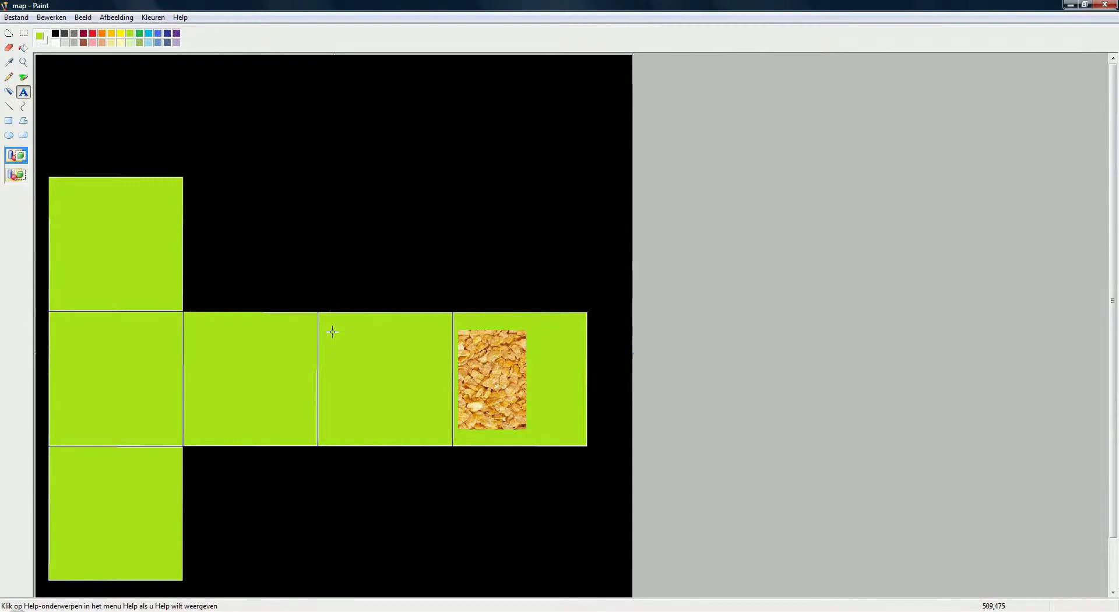
pyautogui.moveTo(336, 330); pyautogui.dragTo(433, 367)
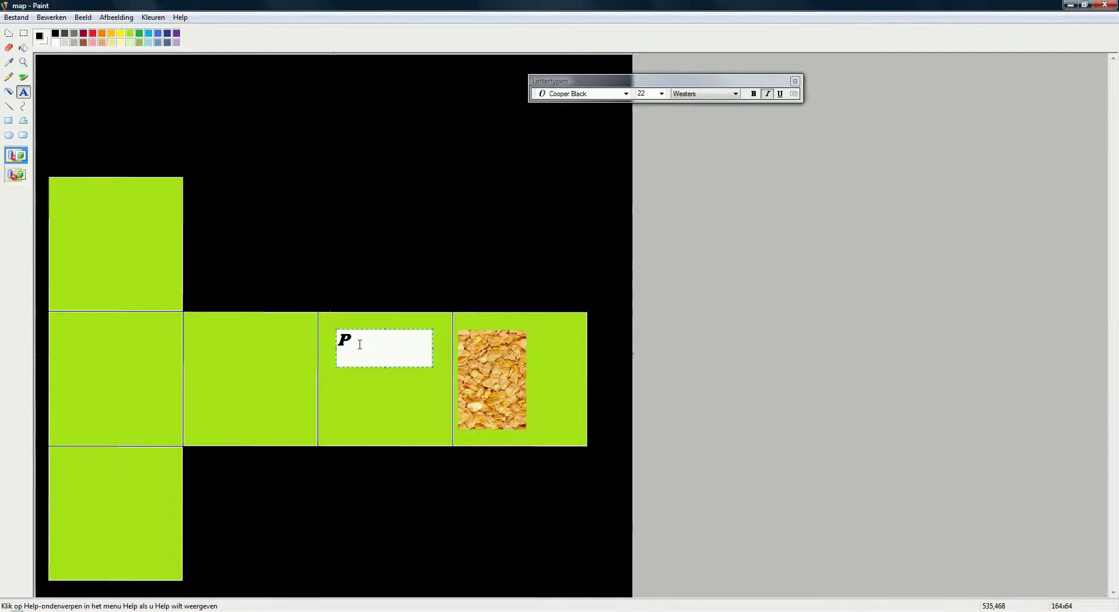
pyautogui.press('BackSpace')
pyautogui.write('Corn')
pyautogui.press('BackSpace')
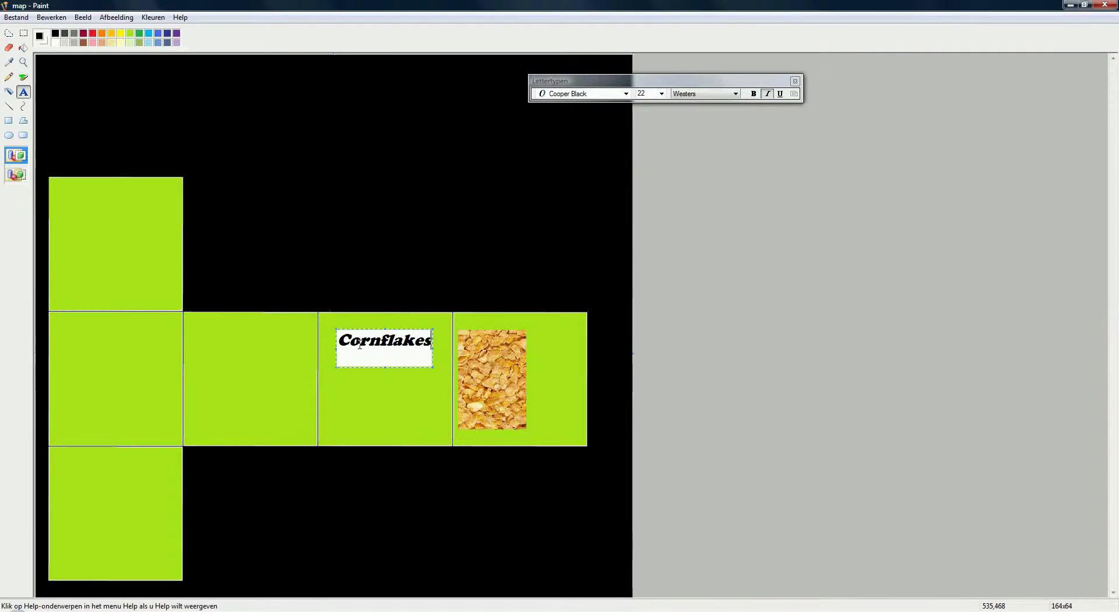
pyautogui.click(23, 48)
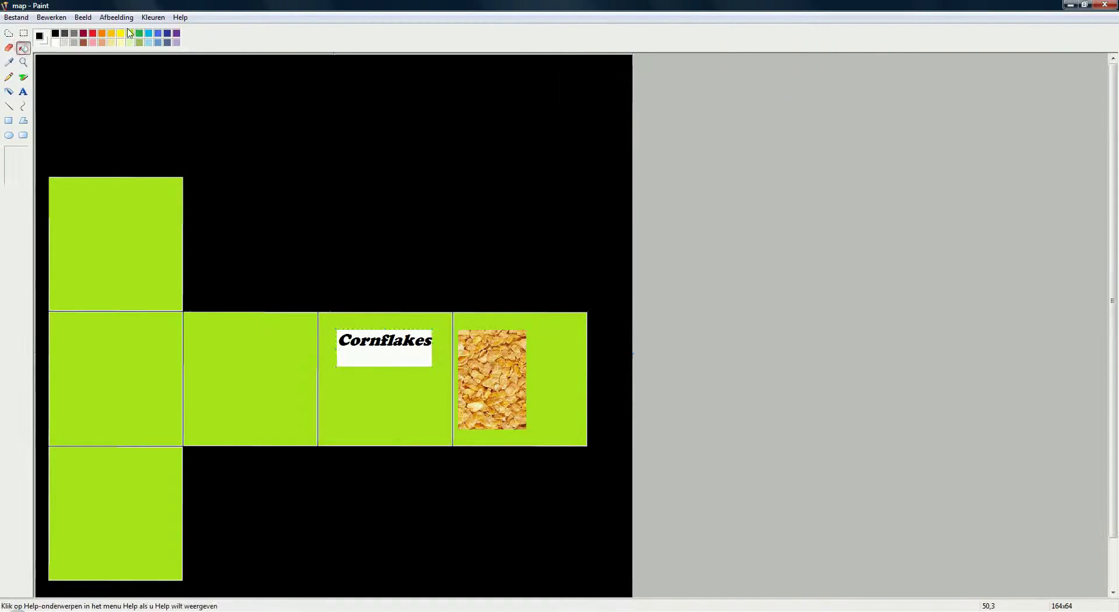
pyautogui.click(422, 357)
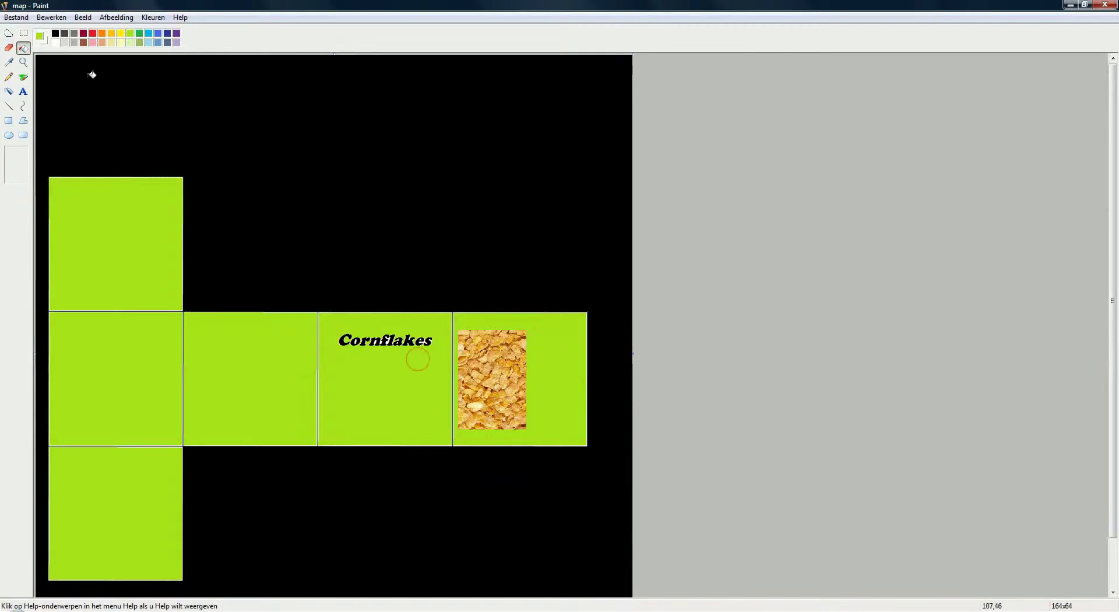
# Select the Cornflakes text with a tight rectangle and rotate it by 270°.
pyautogui.click(24, 34)
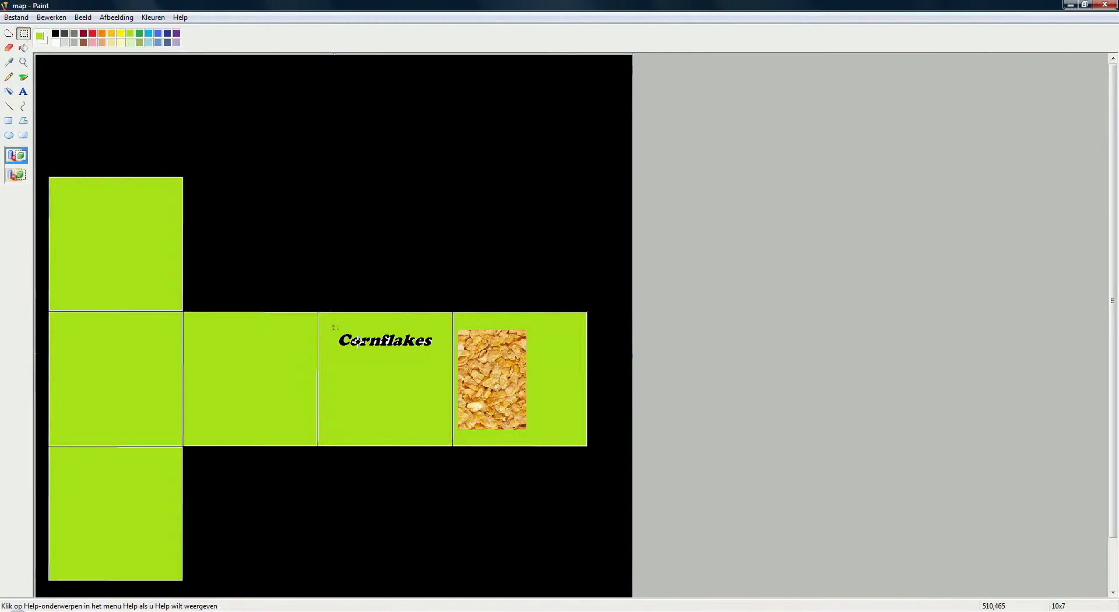
pyautogui.moveTo(443, 357); pyautogui.dragTo(440, 352)
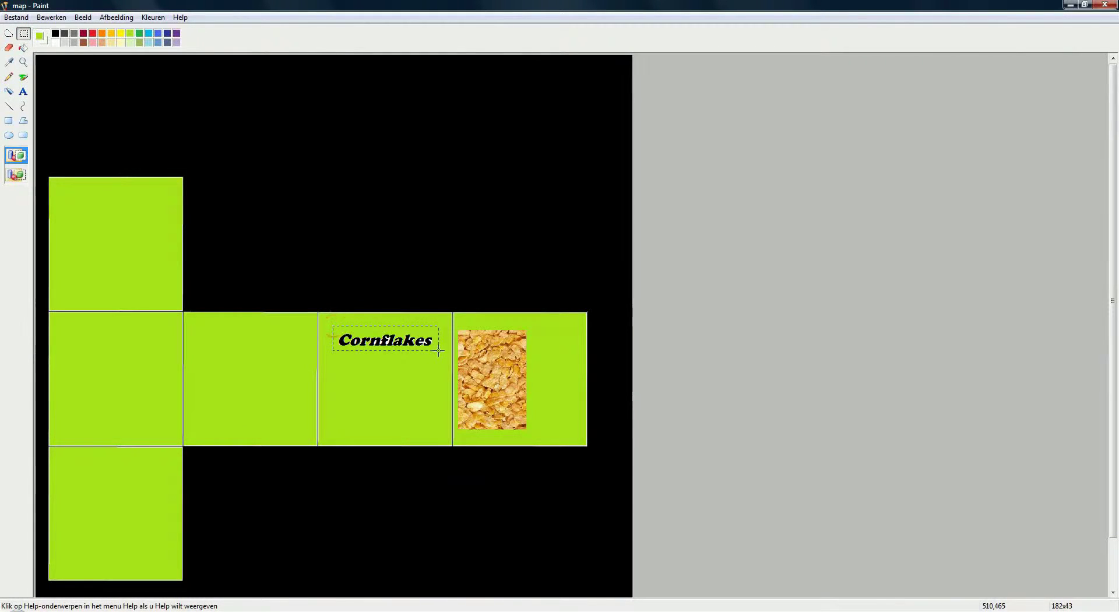
pyautogui.click(106, 18)
pyautogui.click(122, 30)
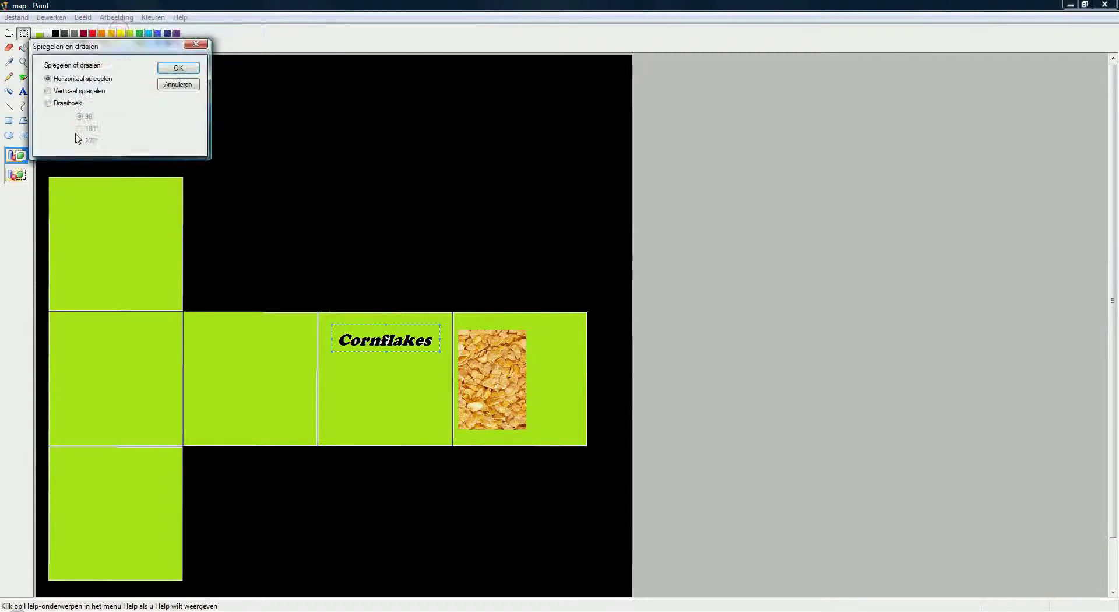
pyautogui.click(57, 105)
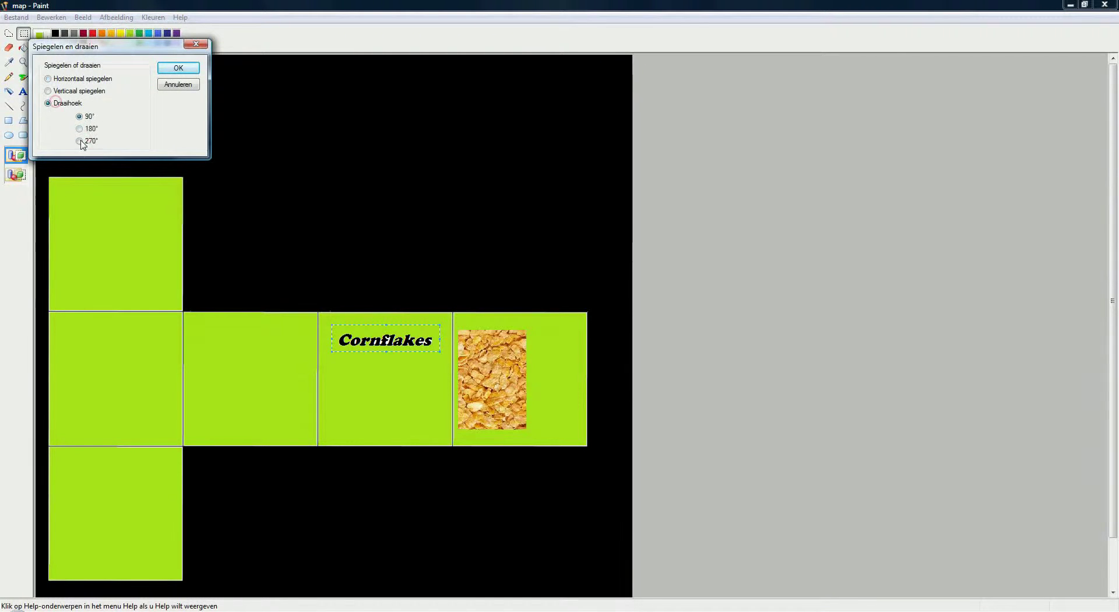
pyautogui.click(172, 68)
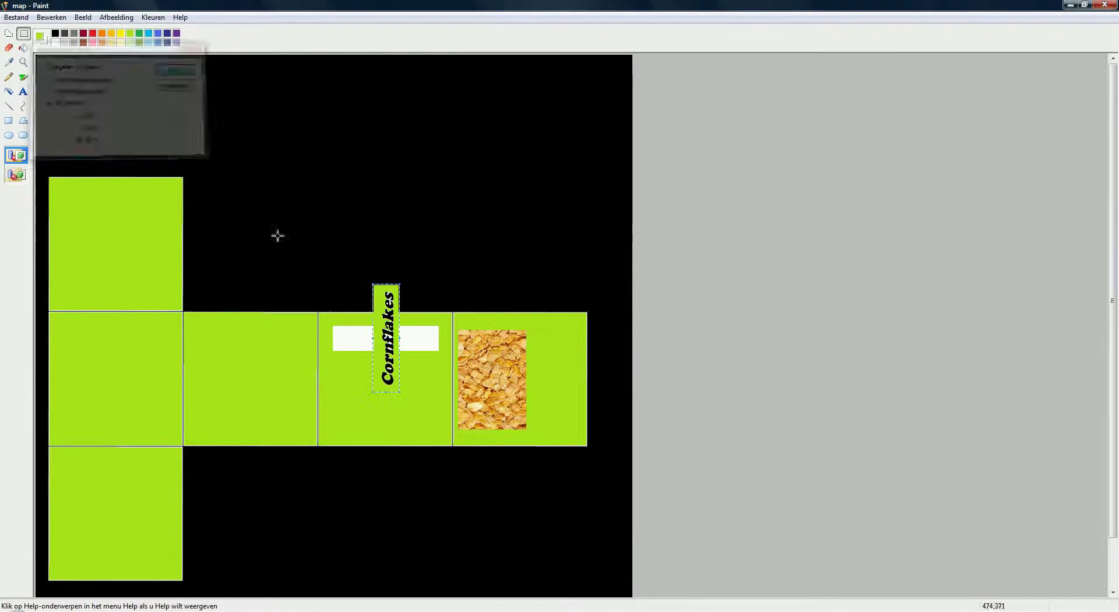
# Rotate the Cornflakes text by a further 180° and move it to the outer edge of the row's last face.
pyautogui.click(119, 21)
pyautogui.moveTo(87, 22)
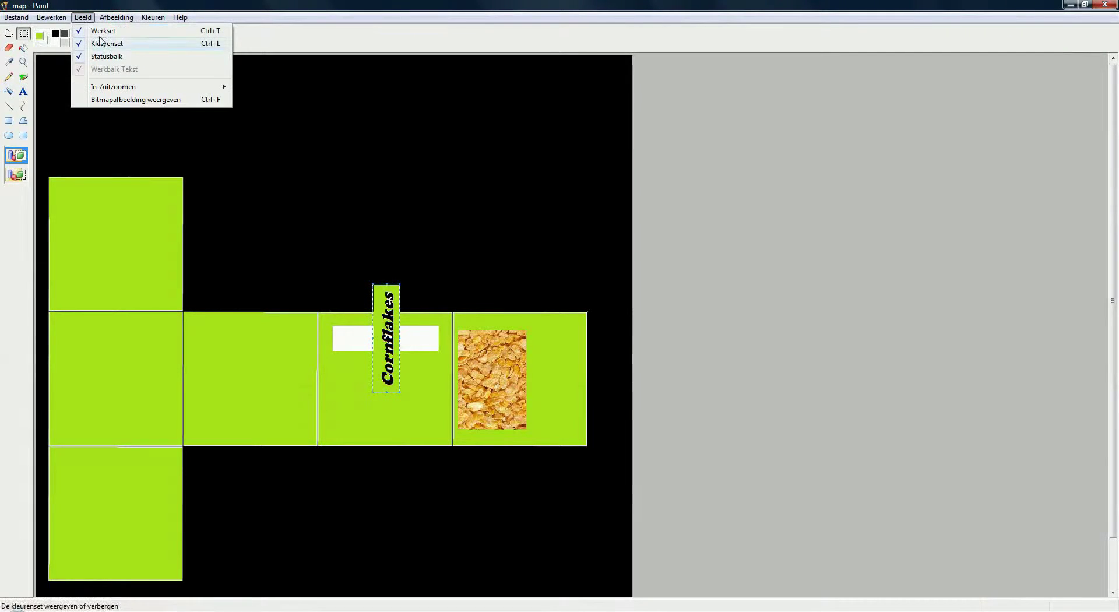
pyautogui.click(126, 31)
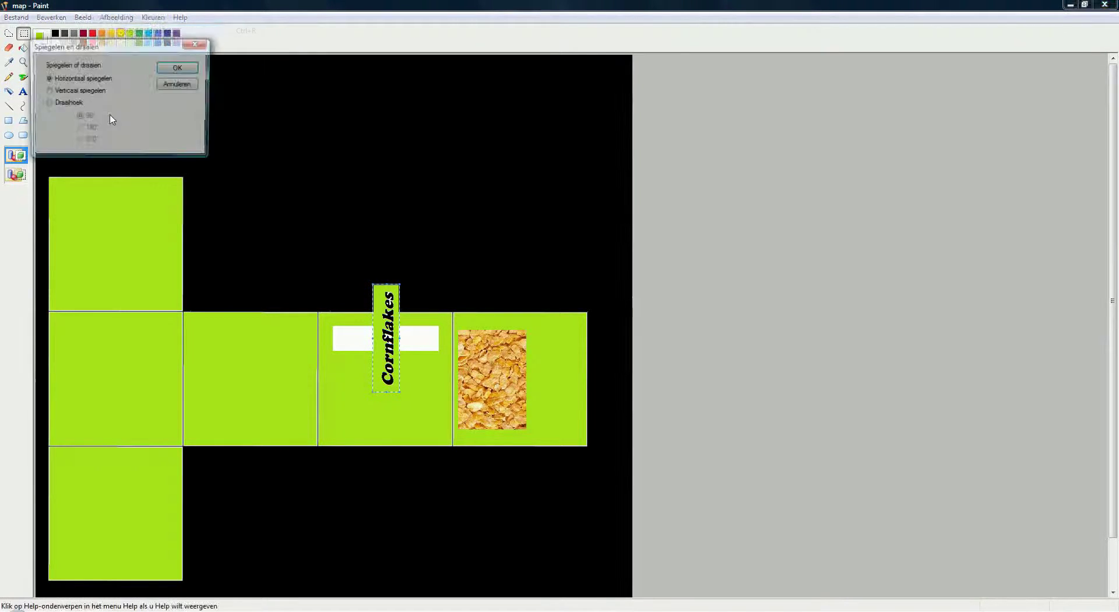
pyautogui.click(67, 105)
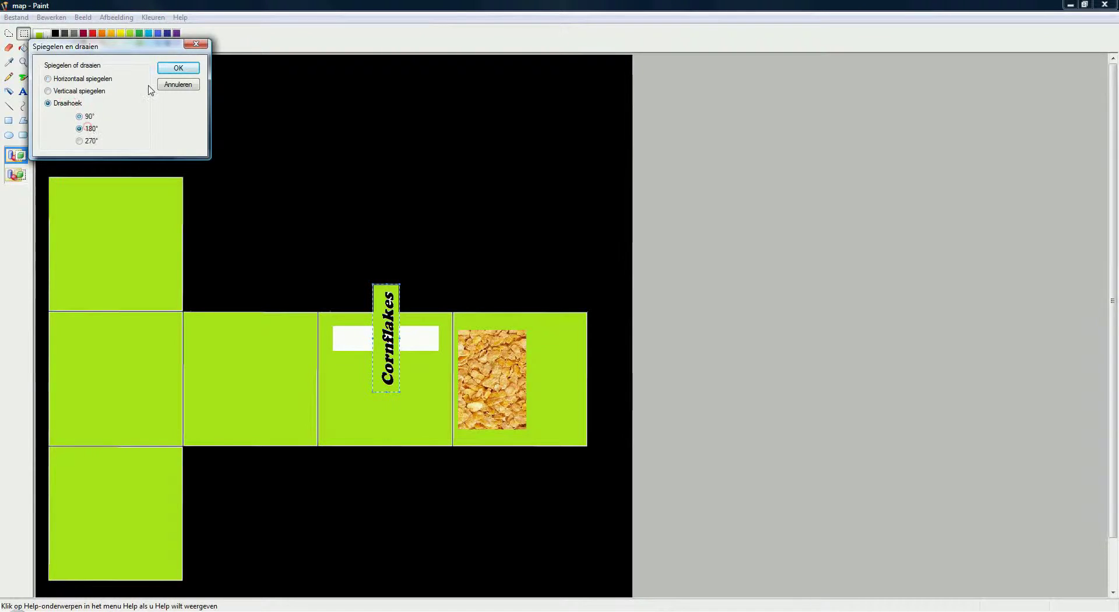
pyautogui.click(179, 68)
pyautogui.moveTo(389, 323); pyautogui.dragTo(576, 362)
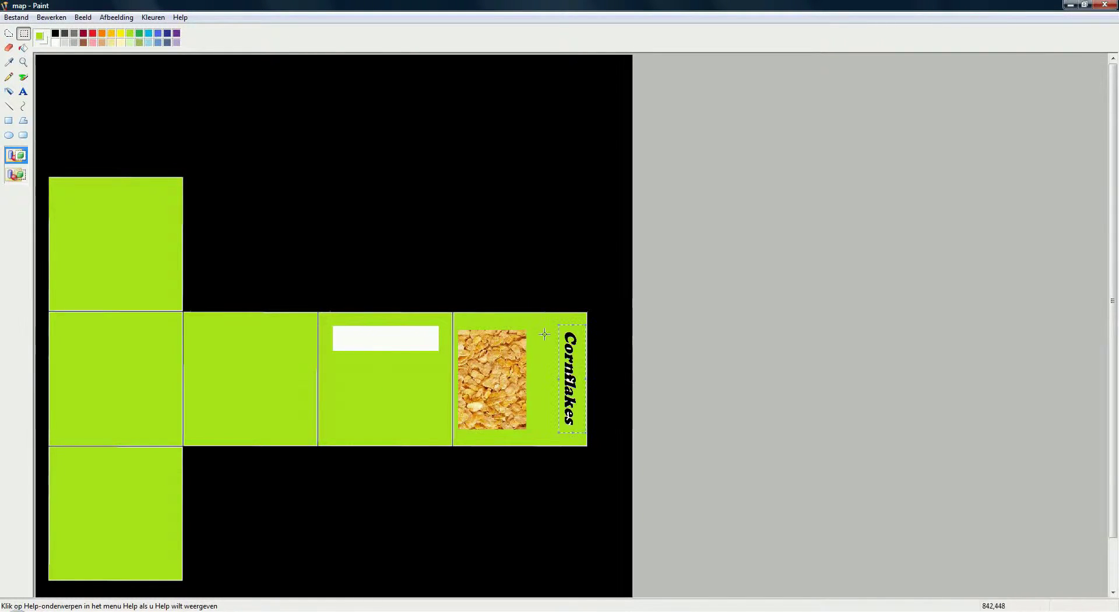
# Add the red text "Tasty" in italic Cooper Black 22, in a box of about 175 × 54 pixels on the row's third face.
pyautogui.click(23, 92)
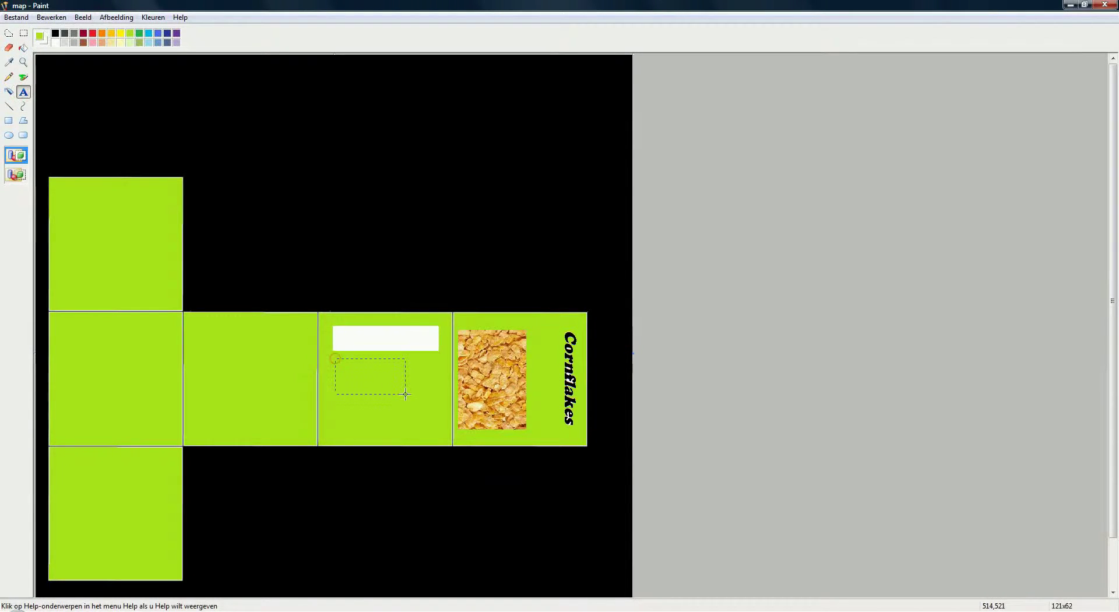
pyautogui.moveTo(438, 389); pyautogui.dragTo(437, 389)
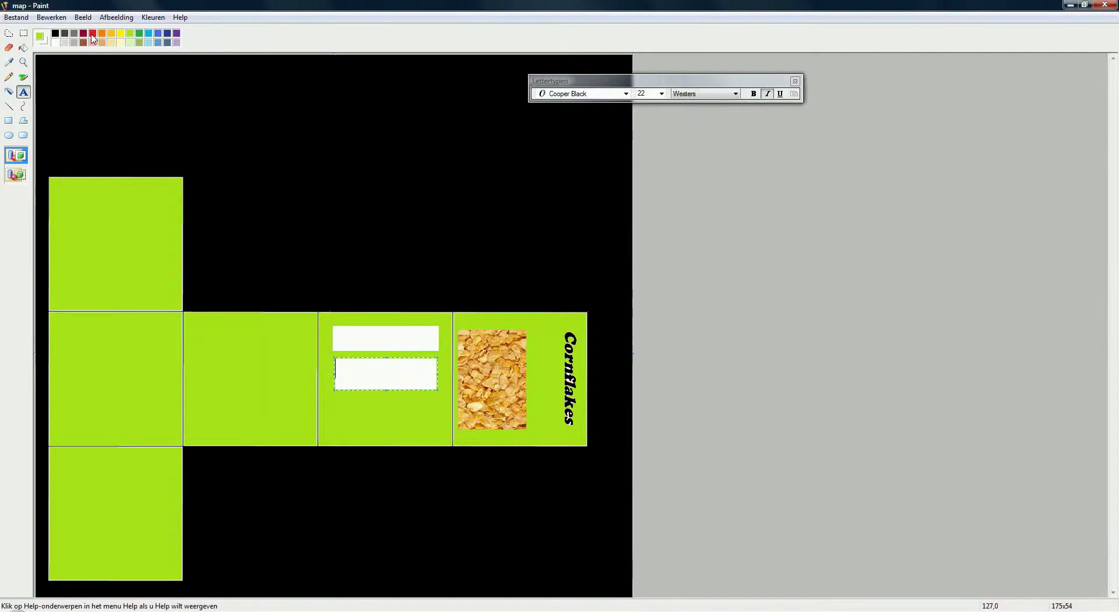
pyautogui.click(92, 34)
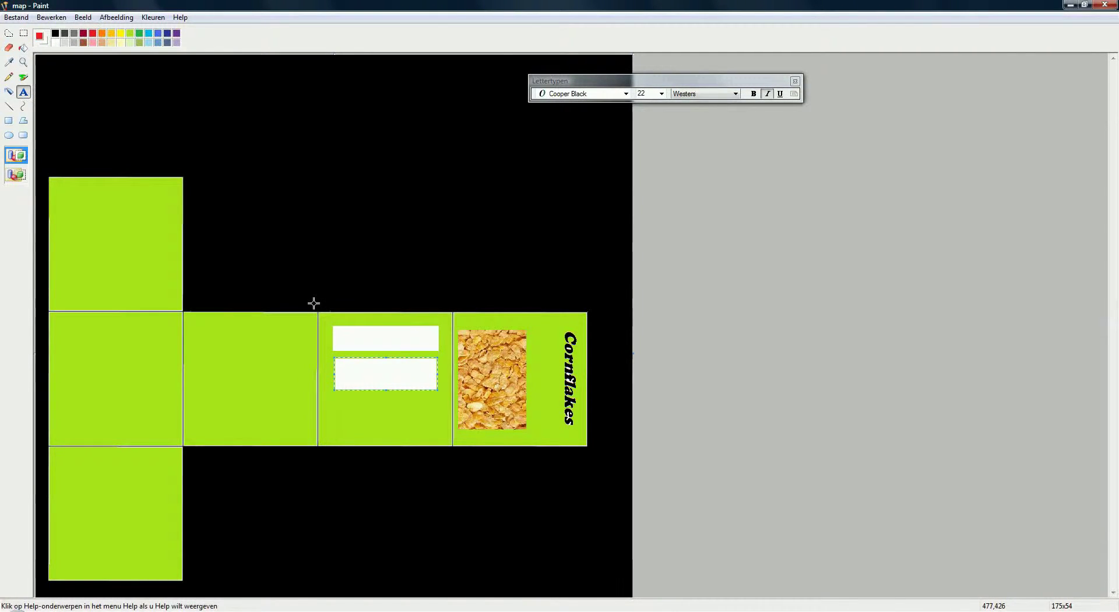
pyautogui.write('asty')
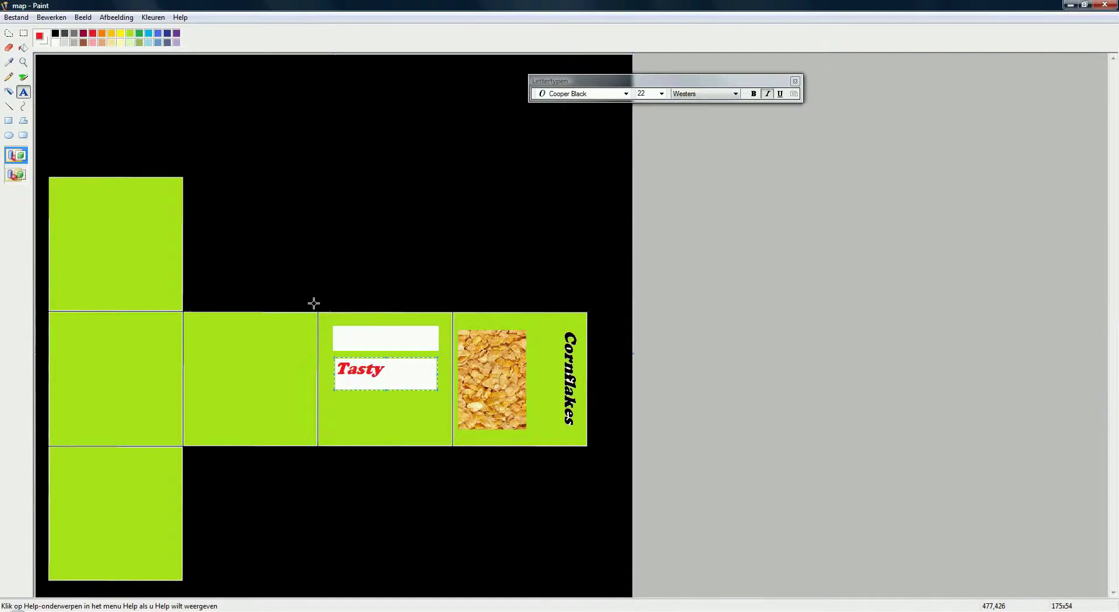
# Fill the white background of the Tasty text and the empty white rectangle above it with lime.
pyautogui.click(23, 48)
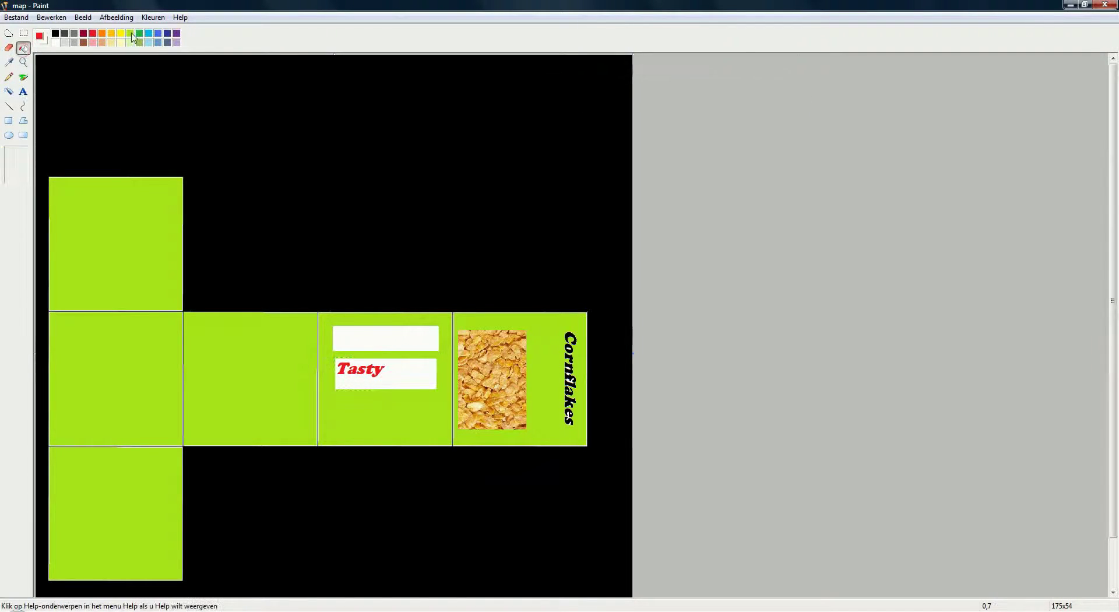
pyautogui.click(133, 35)
pyautogui.click(400, 373)
pyautogui.click(405, 336)
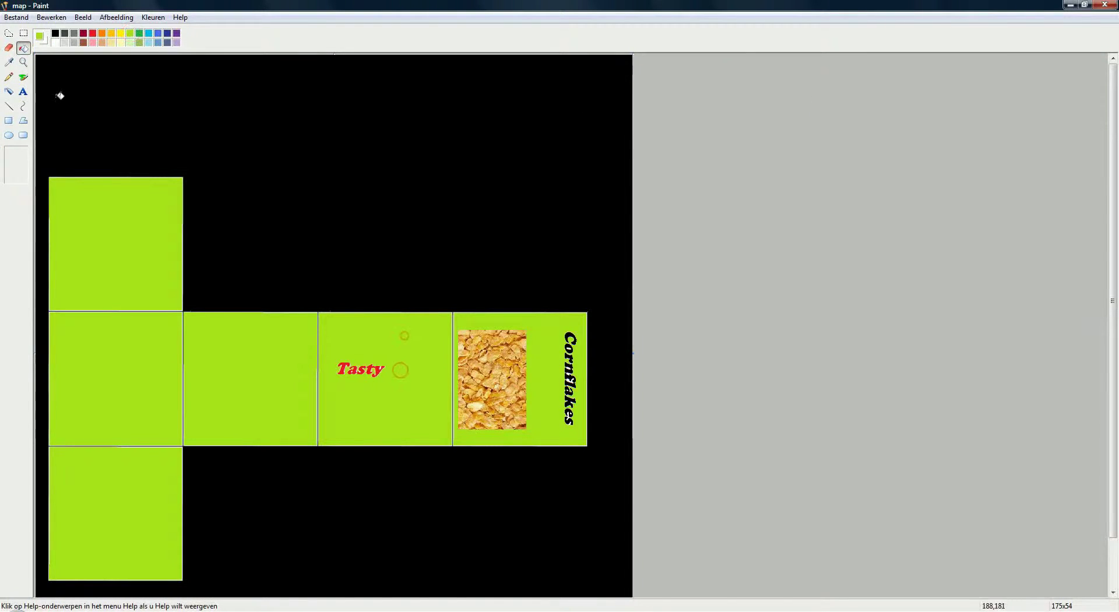
# Place the Tasty text, rotated by 90°, between the picture and Cornflakes, and fill the white patch it leaves with lime.
pyautogui.click(23, 33)
pyautogui.moveTo(330, 356); pyautogui.dragTo(392, 383)
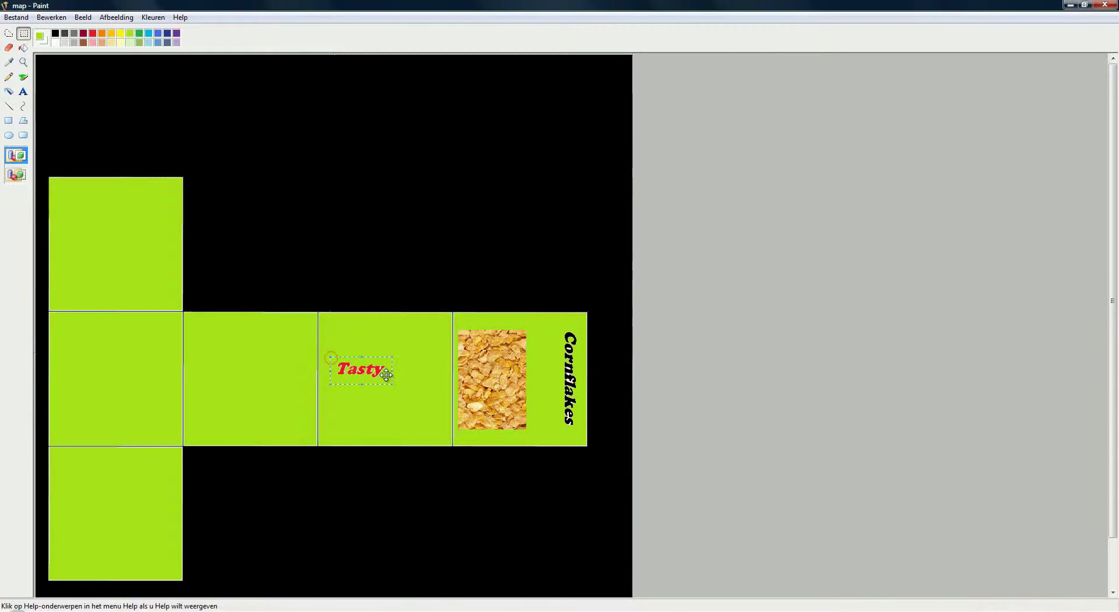
pyautogui.click(83, 18)
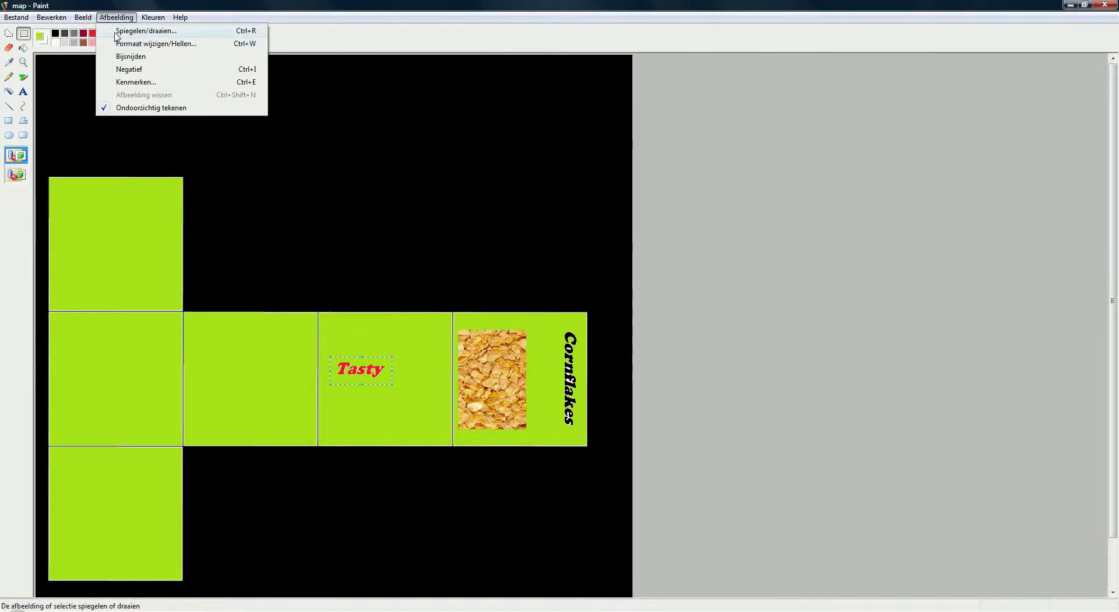
pyautogui.click(117, 33)
pyautogui.click(66, 105)
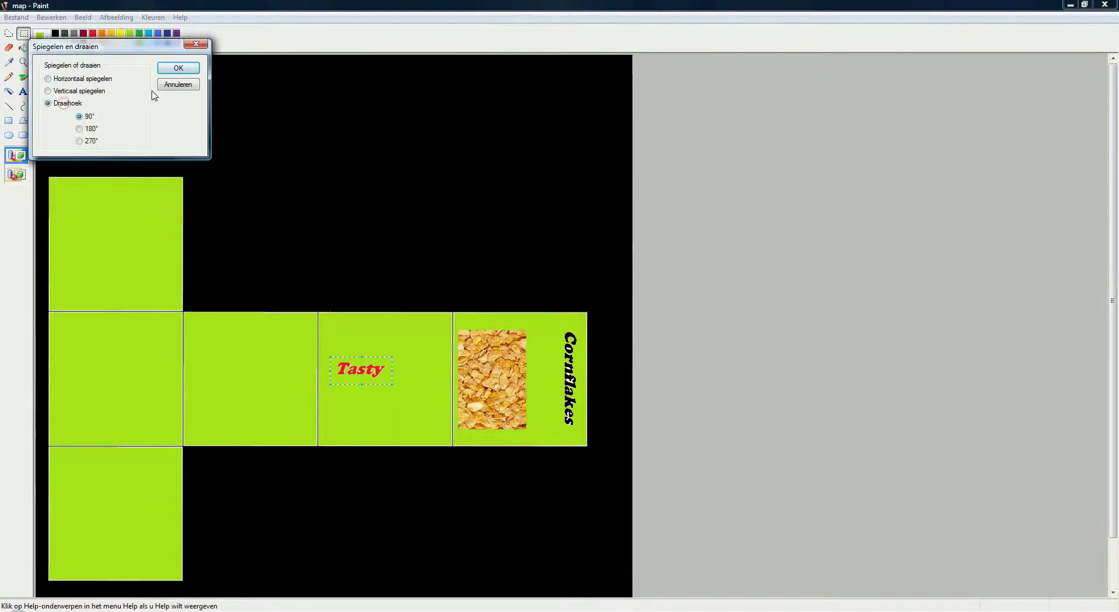
pyautogui.click(177, 69)
pyautogui.moveTo(350, 352); pyautogui.dragTo(537, 358)
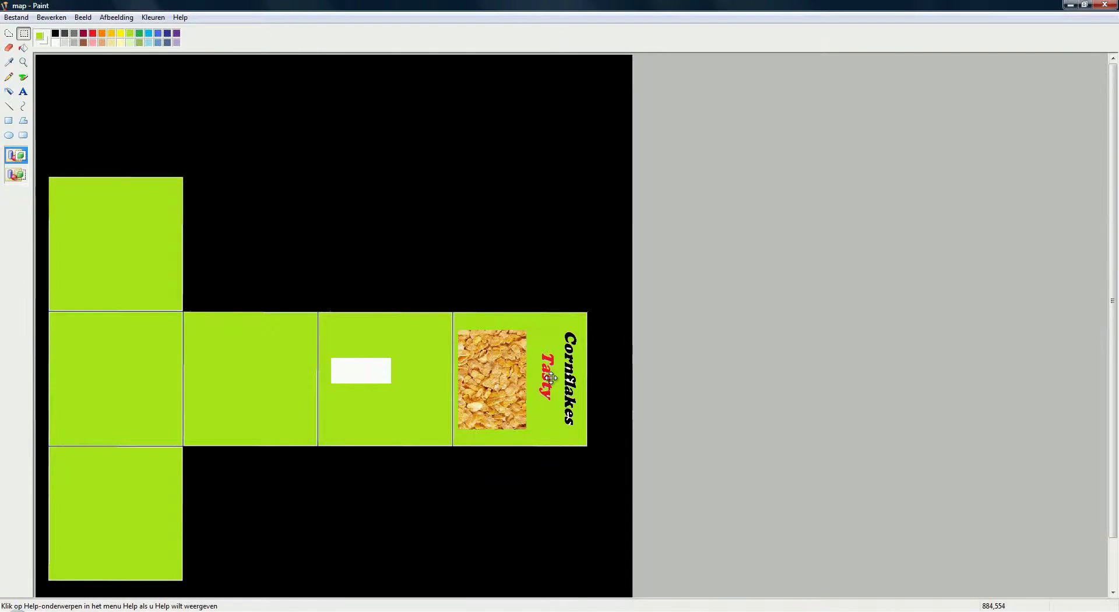
pyautogui.click(23, 48)
pyautogui.click(371, 367)
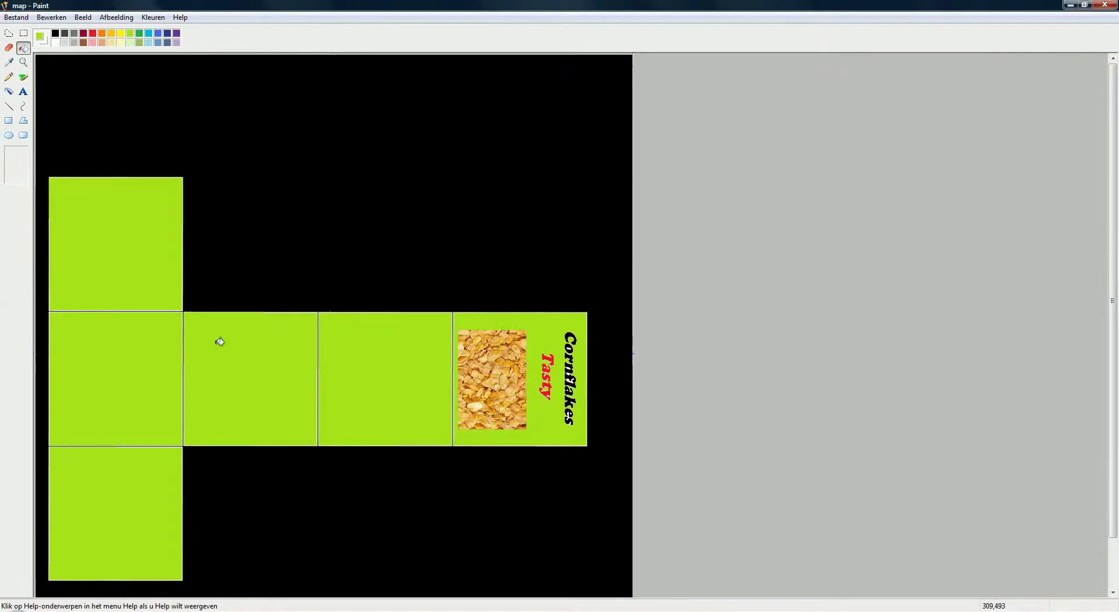
# Start a turquoise text beginning "Than" in a box of about 185 × 120 pixels on the row's second face.
pyautogui.click(23, 92)
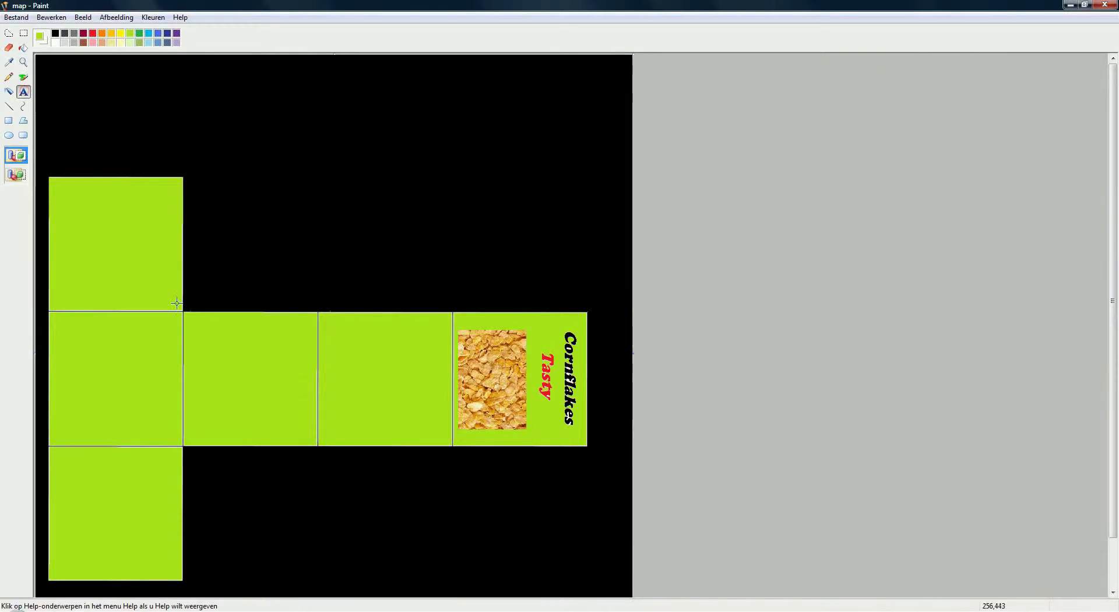
pyautogui.moveTo(197, 329); pyautogui.dragTo(304, 399)
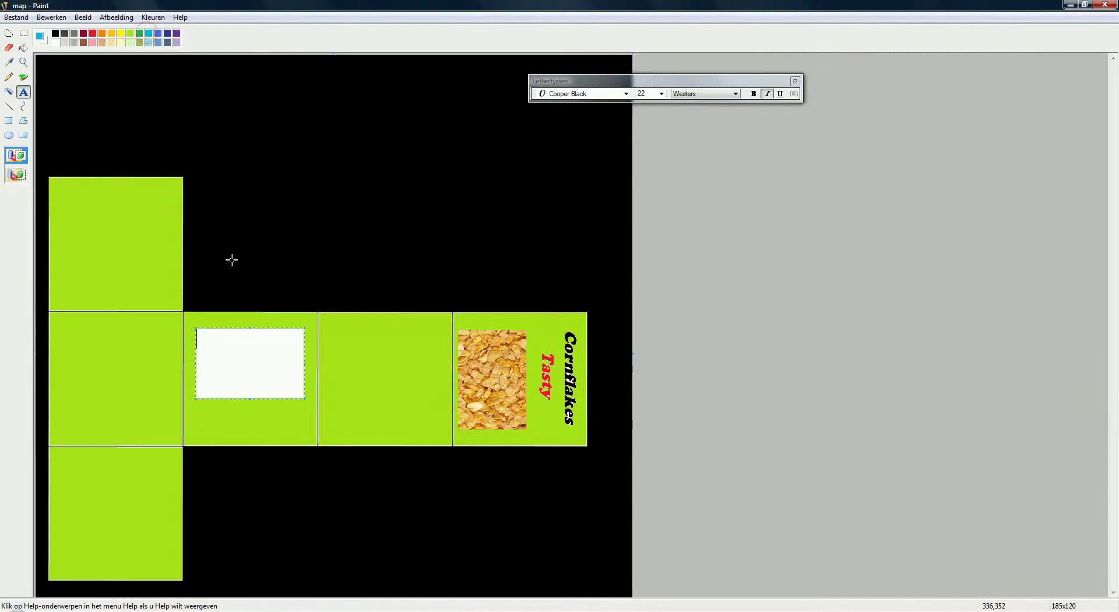
pyautogui.write('Than')
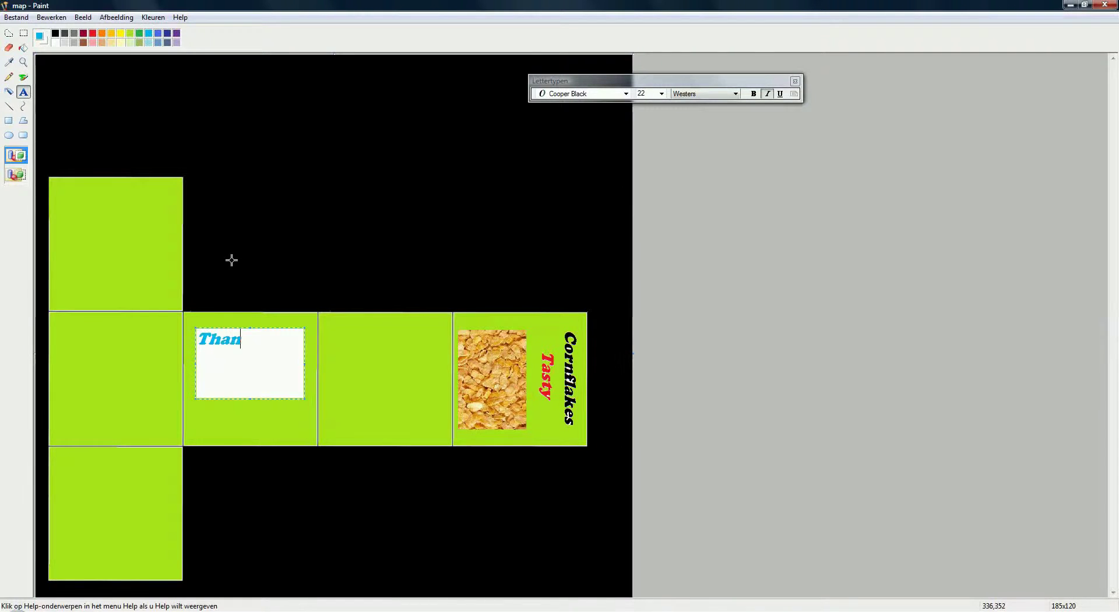